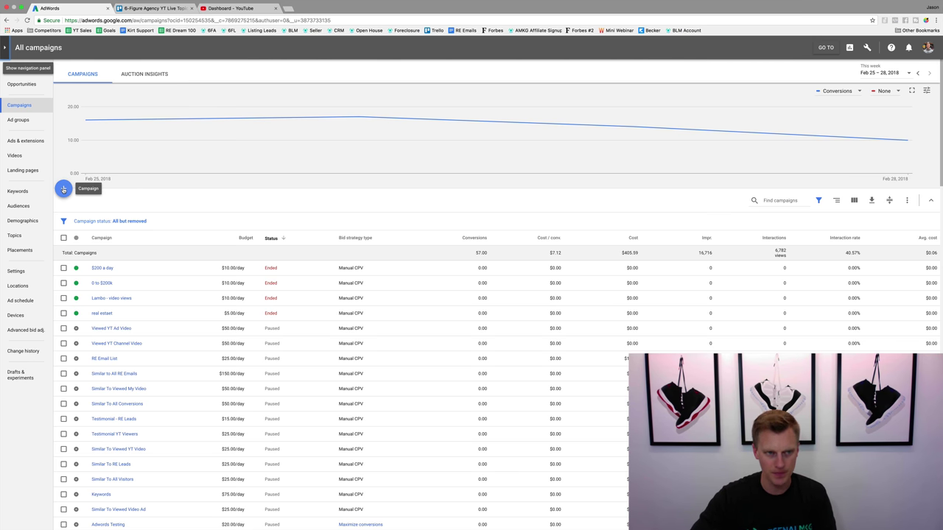
- Start a new campaign and choose Video as its campaign type
left_click(63, 189)
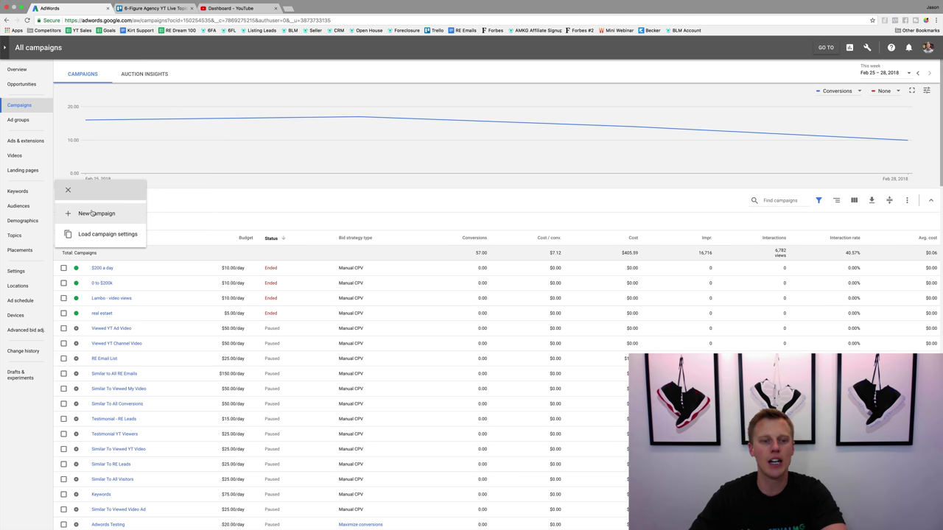
left_click(91, 213)
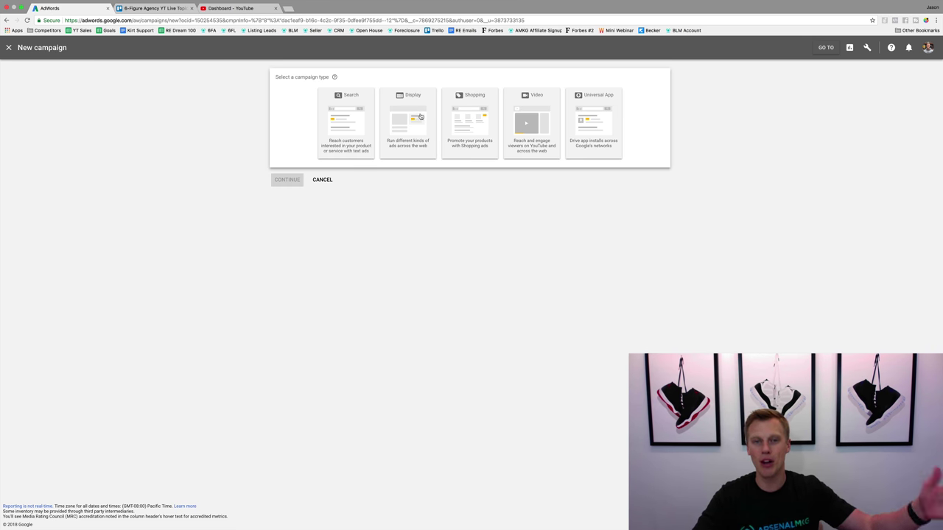
left_click(528, 119)
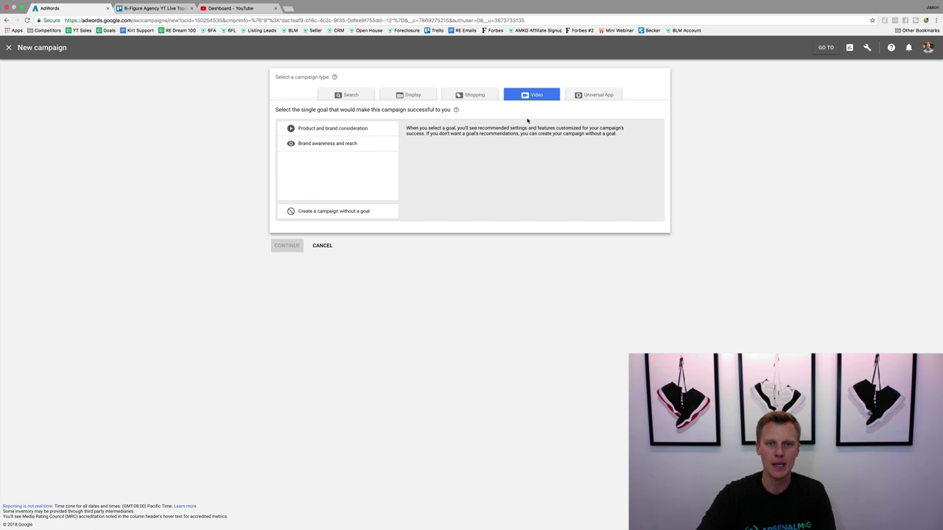
- Select Product and brand consideration as the campaign goal and proceed with the Standard consideration subtype
left_click(328, 144)
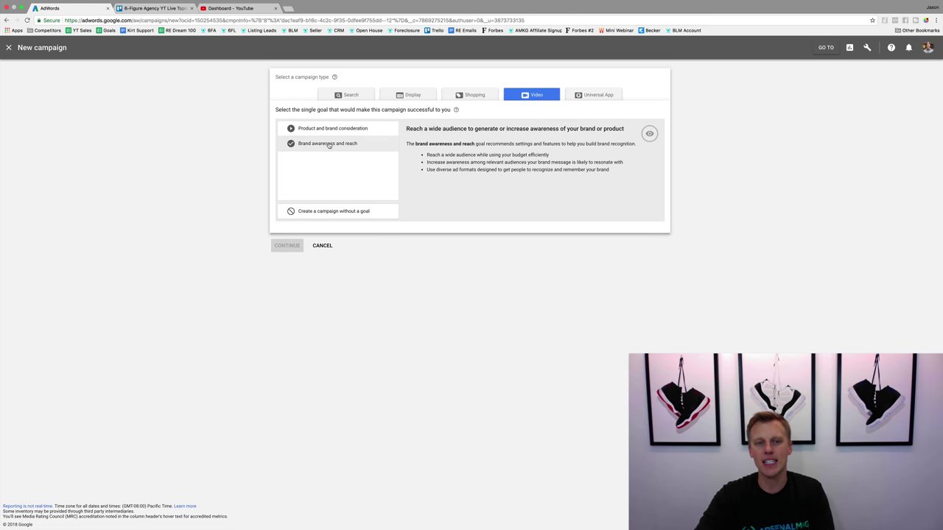
left_click(325, 129)
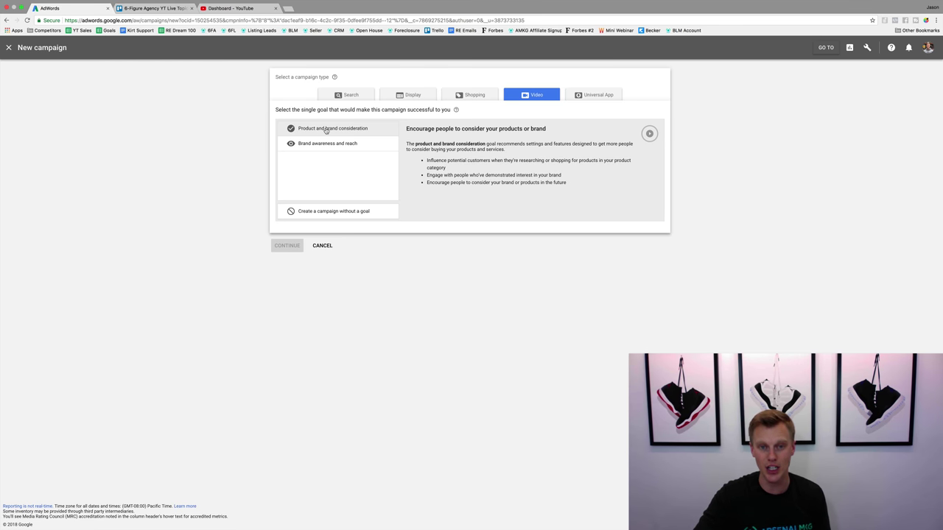
left_click(321, 144)
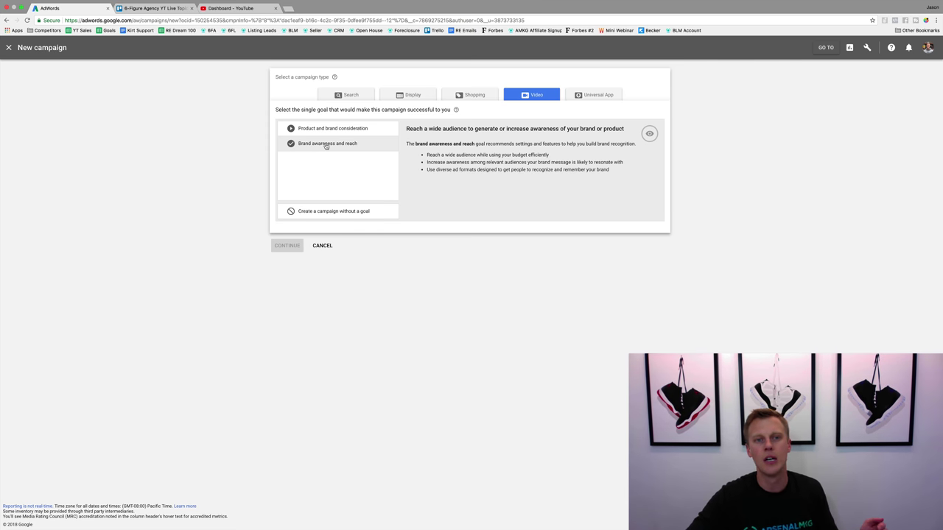
left_click(327, 130)
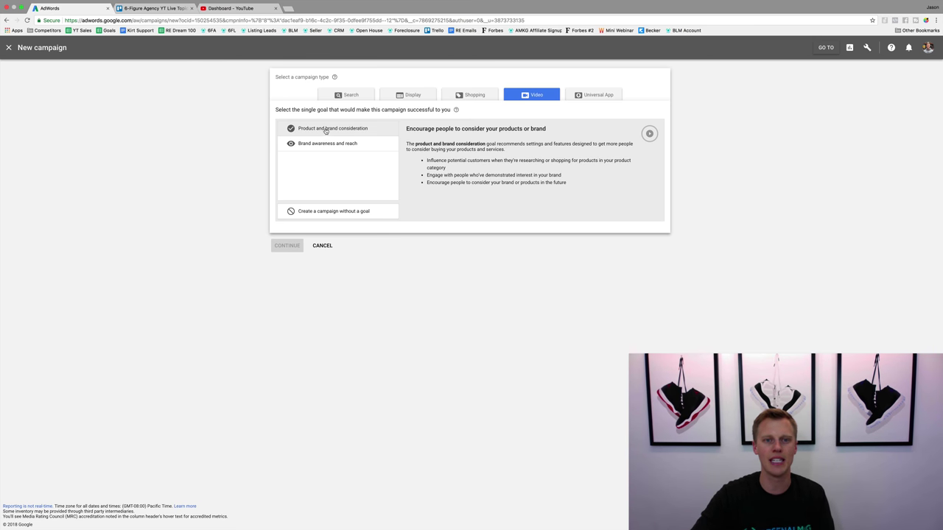
left_click(325, 130)
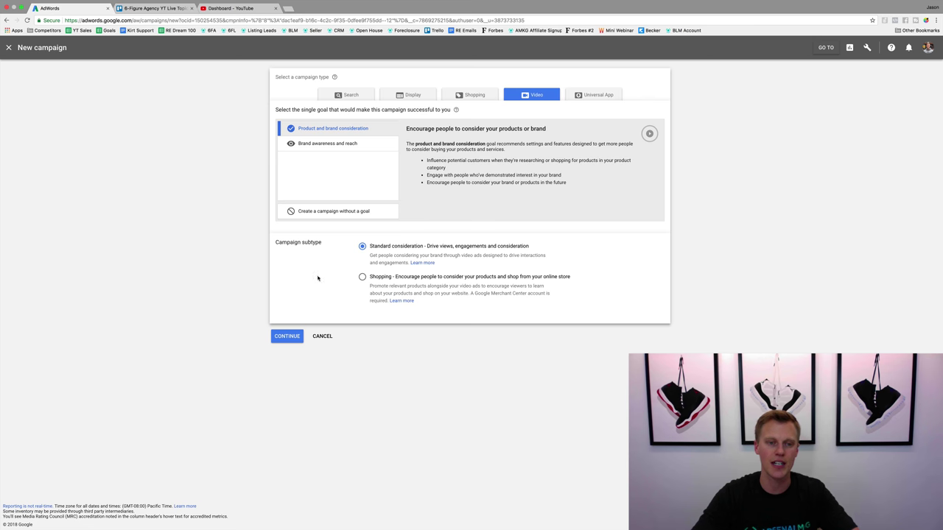
left_click(284, 336)
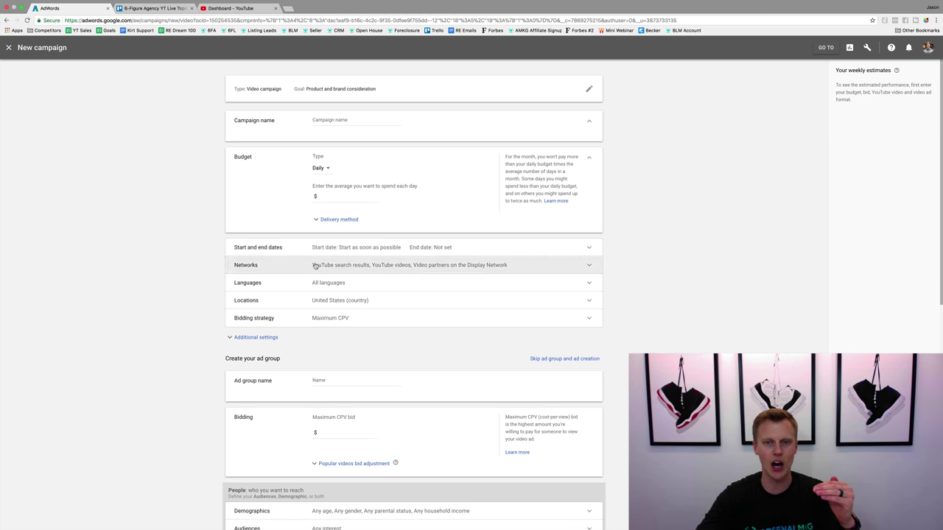
- Reveal the additional campaign settings and name the campaign "Test Campaign"
left_click(262, 338)
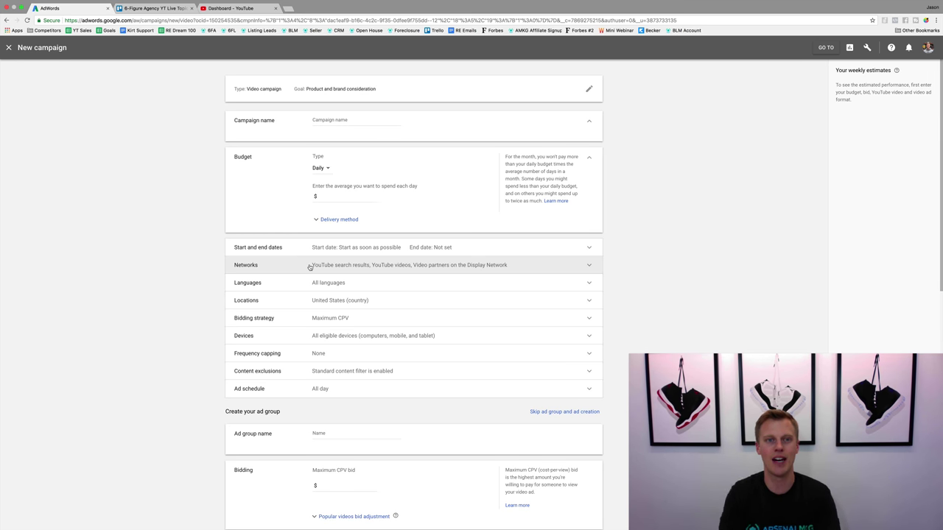
left_click(331, 122)
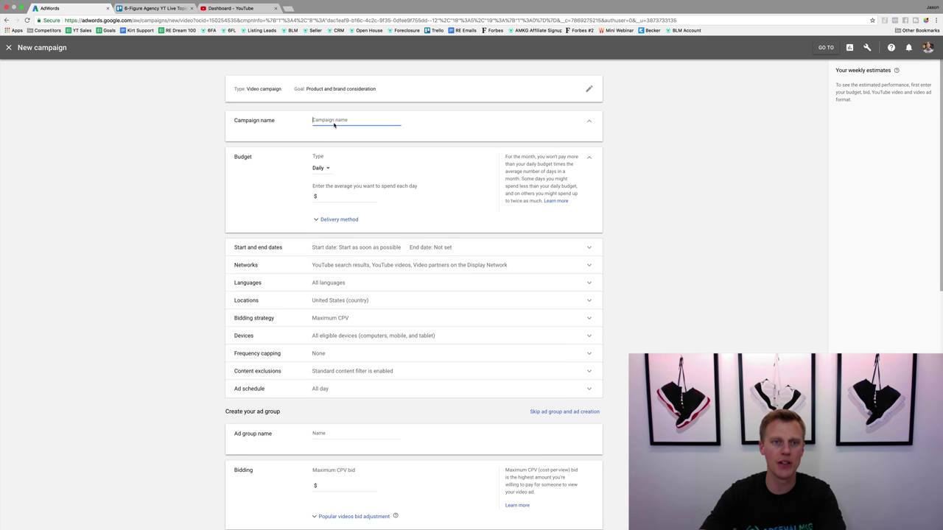
type("Test Campaign")
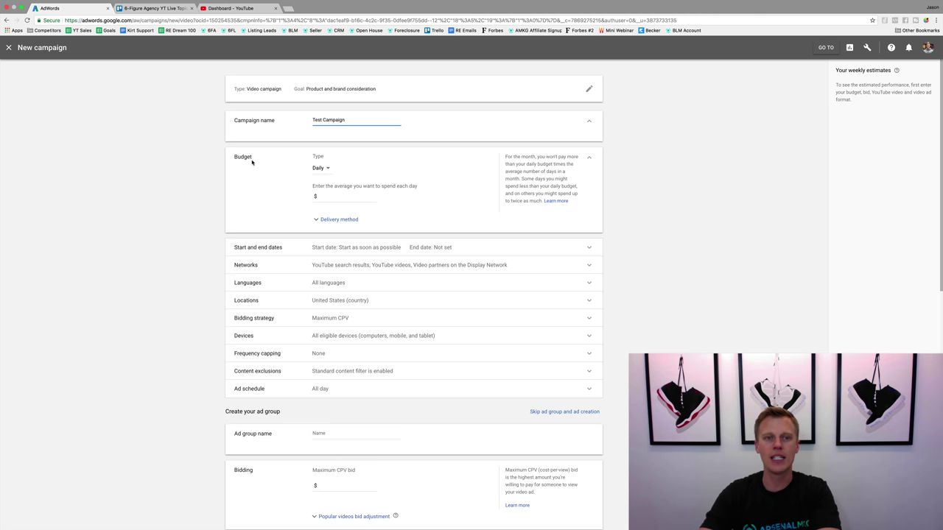
- Set an average budget of $20.00 with the budget type Daily
left_click(333, 201)
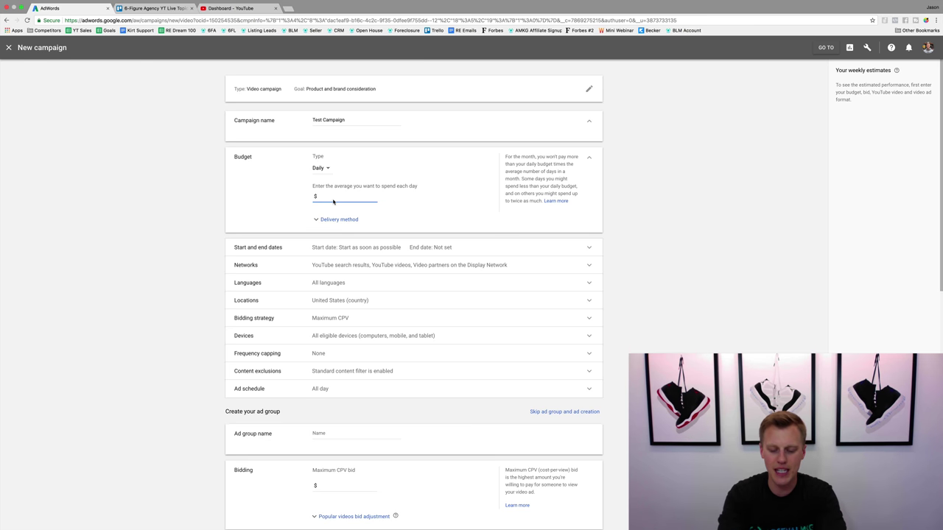
type("20.00")
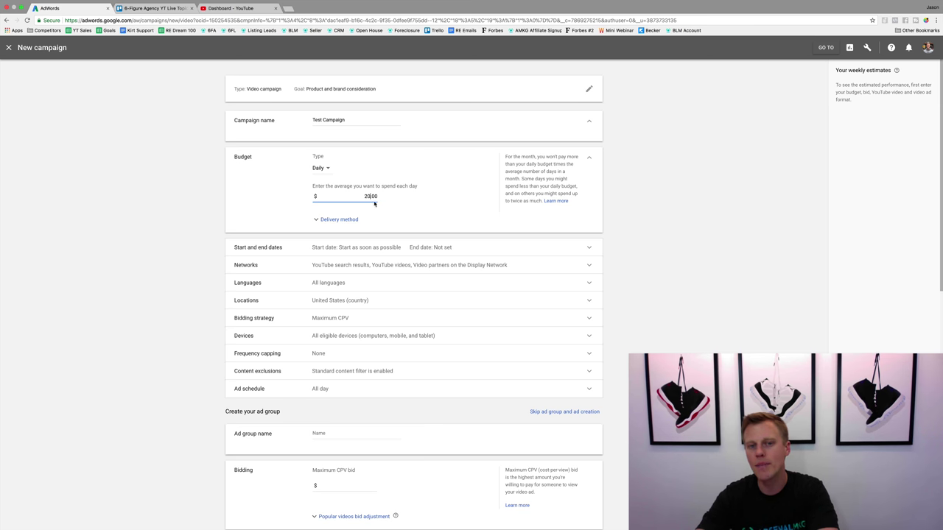
left_click(448, 207)
left_click(323, 169)
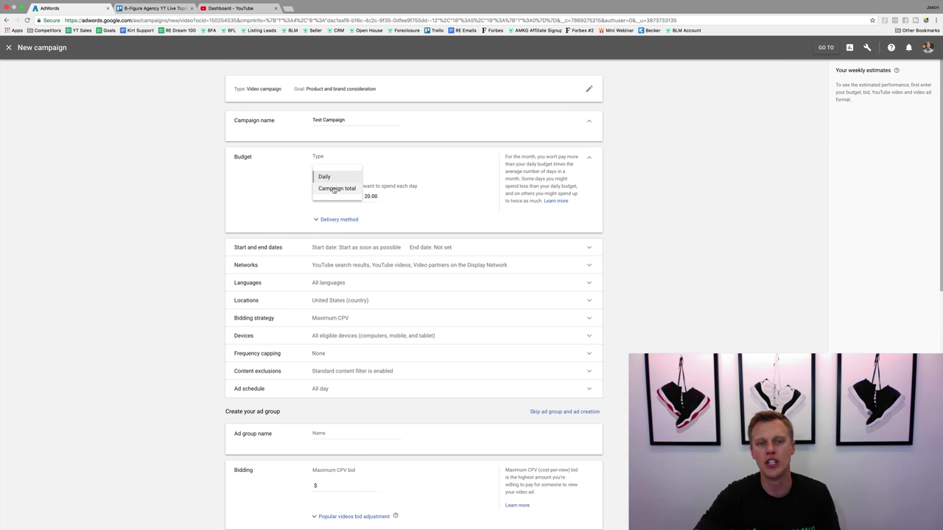
left_click(324, 177)
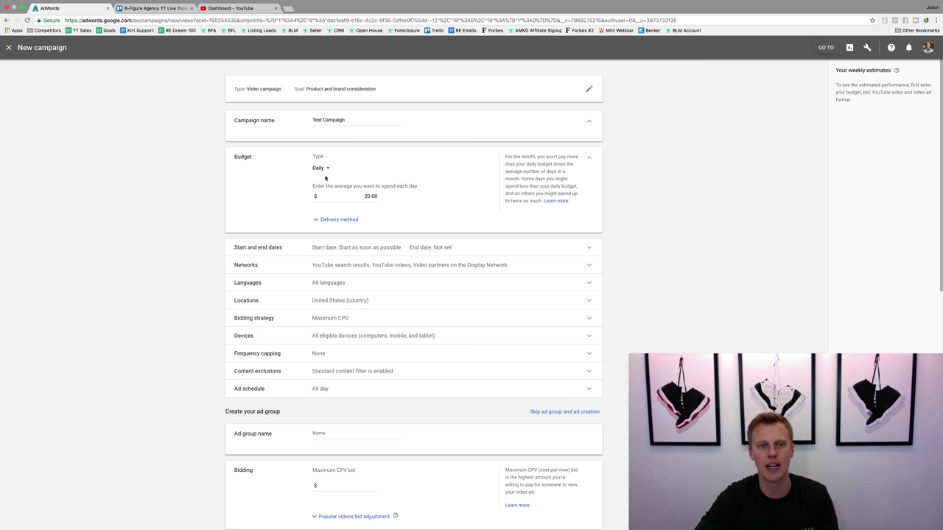
- Try the Accelerated delivery method for the budget and return it to Standard
left_click(335, 221)
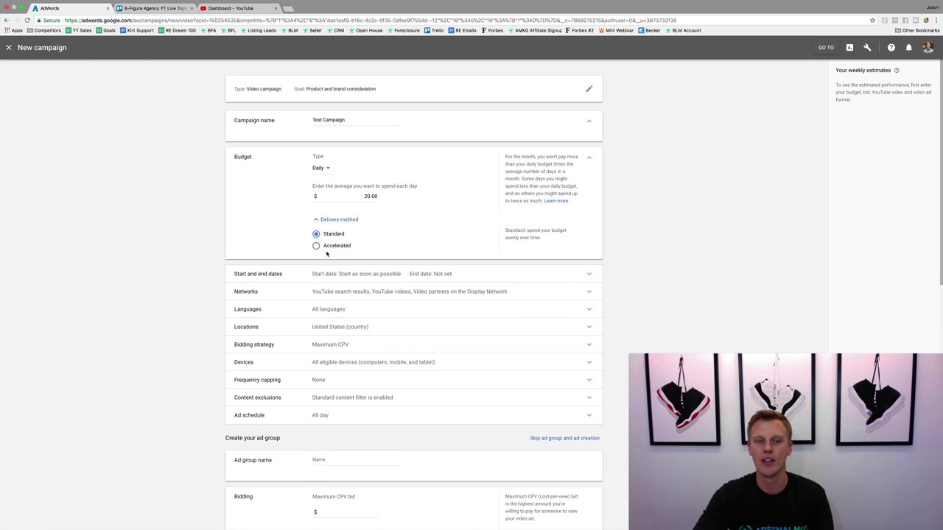
left_click(316, 246)
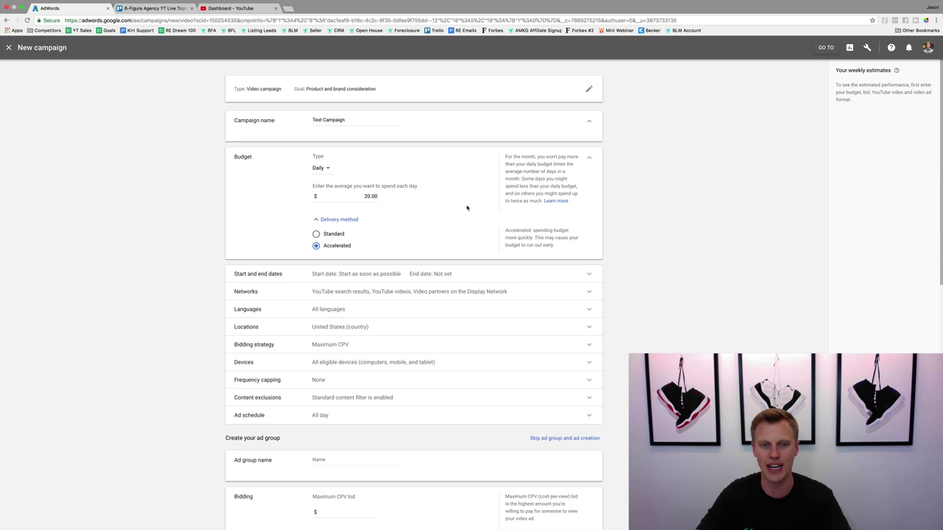
left_click(316, 234)
- Try a specific start date for the campaign and return to starting as soon as ads are approved
left_click(335, 275)
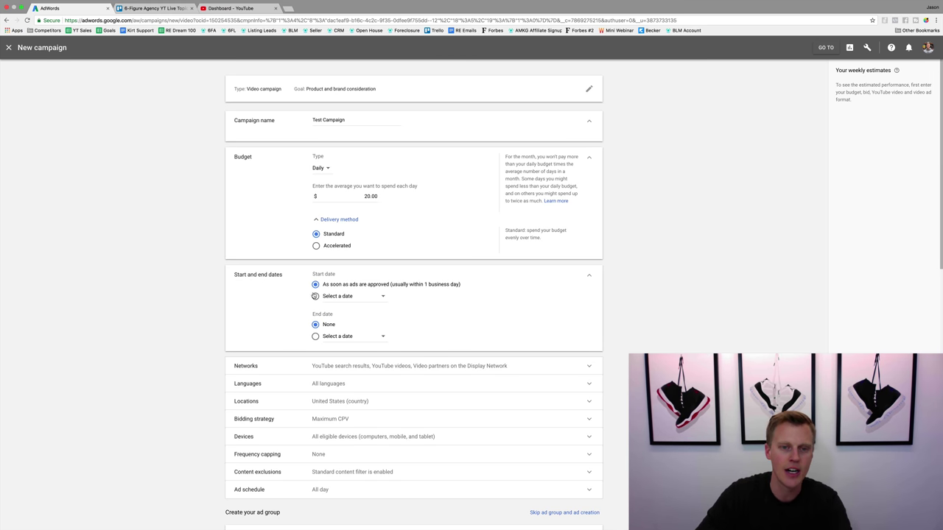
left_click(358, 297)
left_click(462, 302)
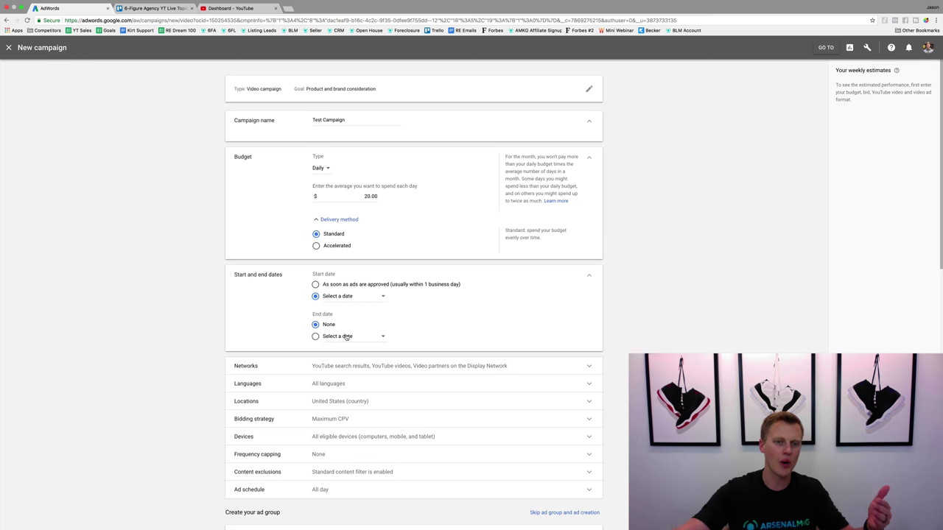
left_click(315, 284)
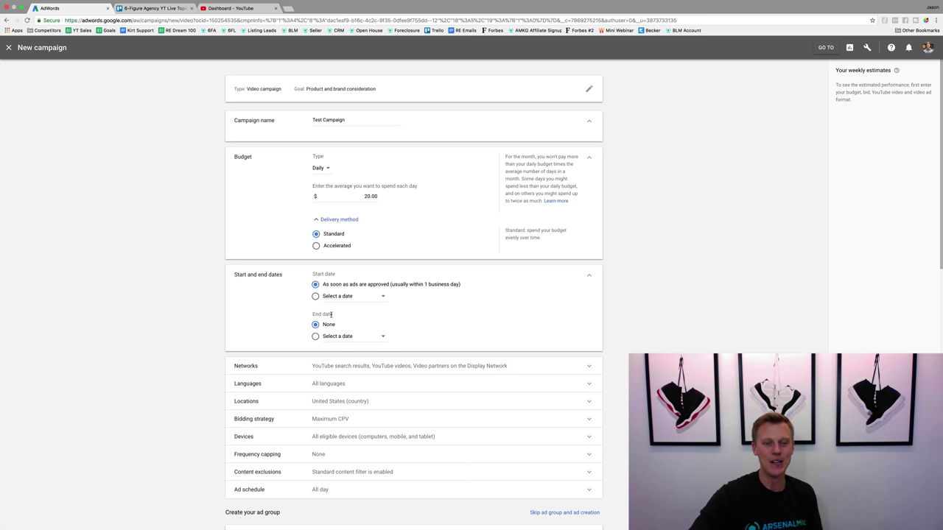
- Exclude video partners on the Display Network from the campaign's networks
left_click(337, 363)
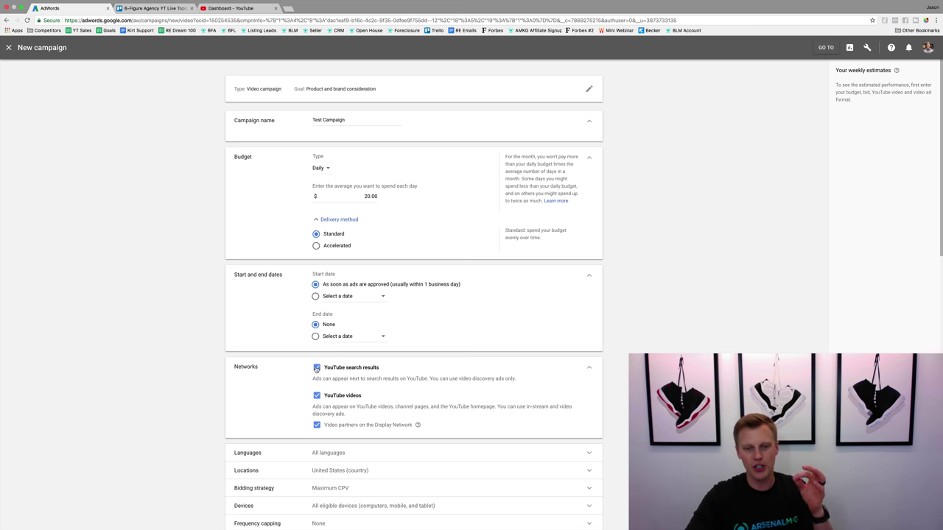
left_click(317, 425)
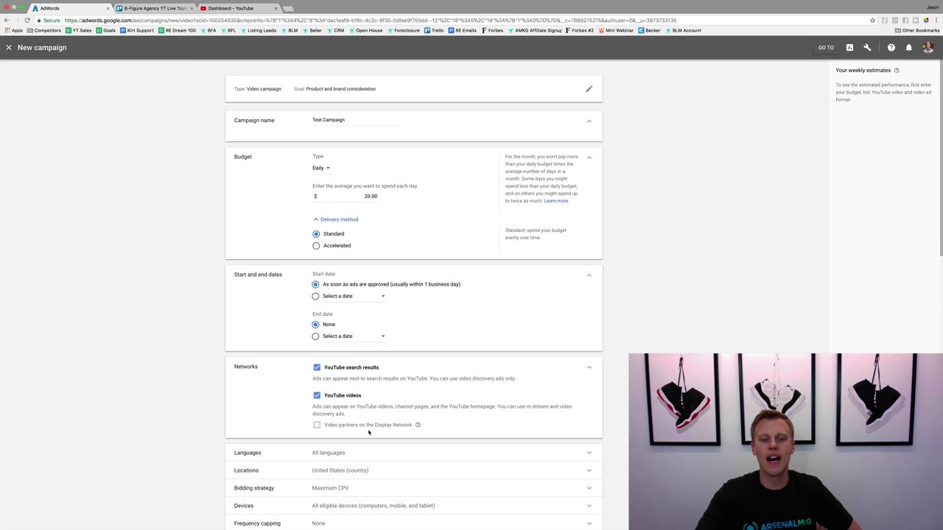
- Restrict the campaign's customer languages to English
scroll(368, 433, "down", 3)
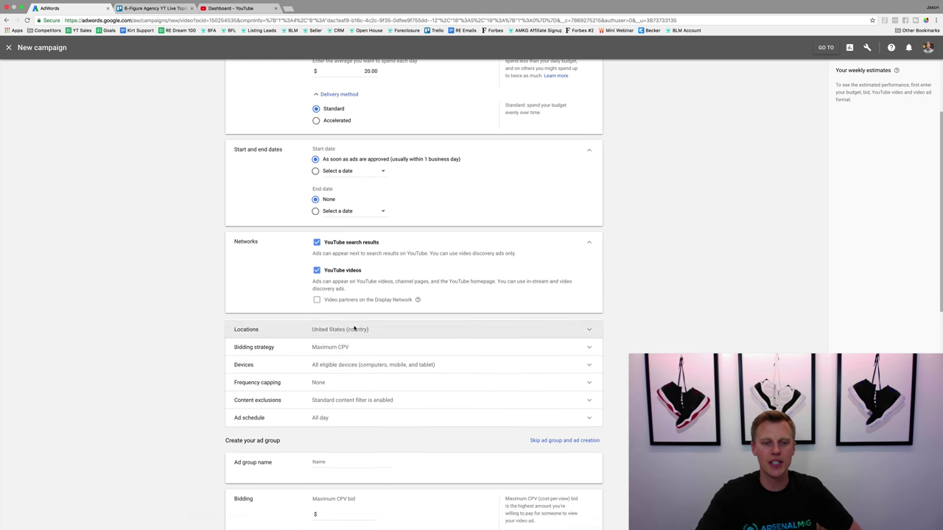
left_click(355, 356)
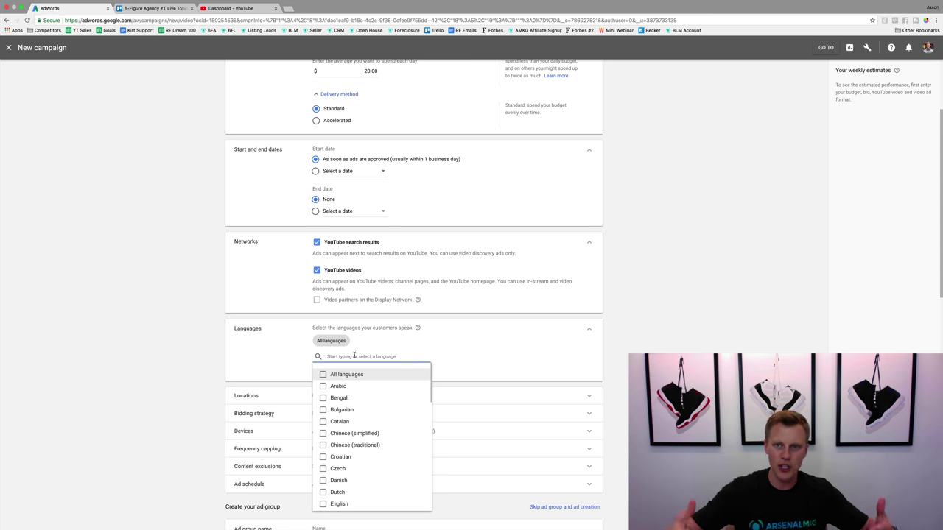
type("eng")
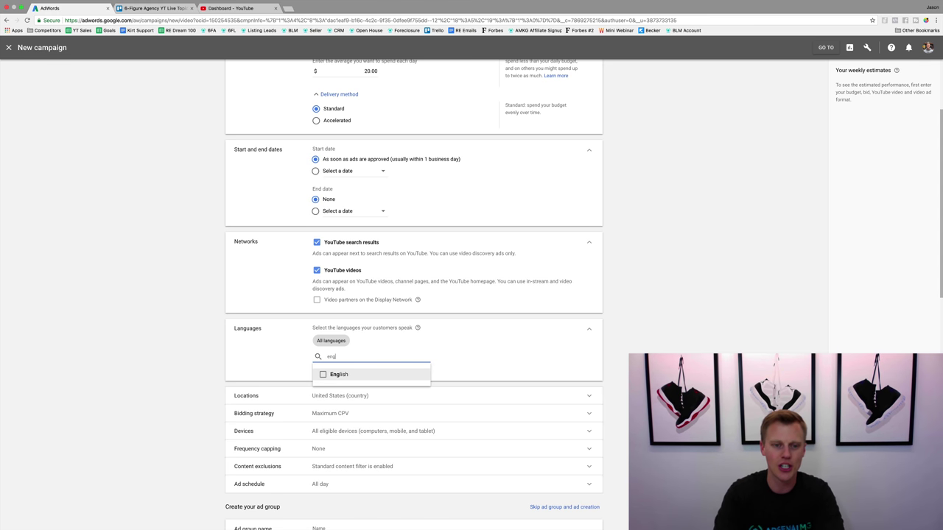
key("Return")
left_click(517, 357)
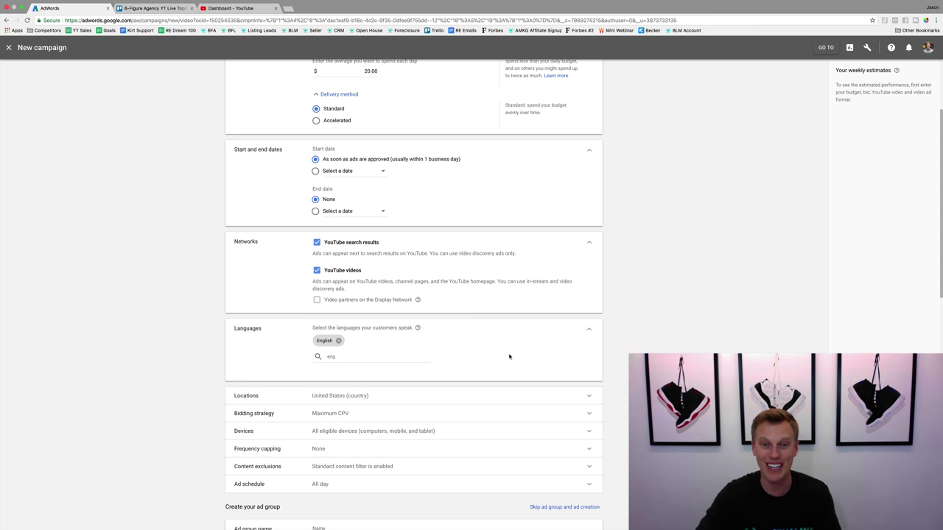
- Review the campaign's location targeting, bidding strategy and device options
left_click(362, 403)
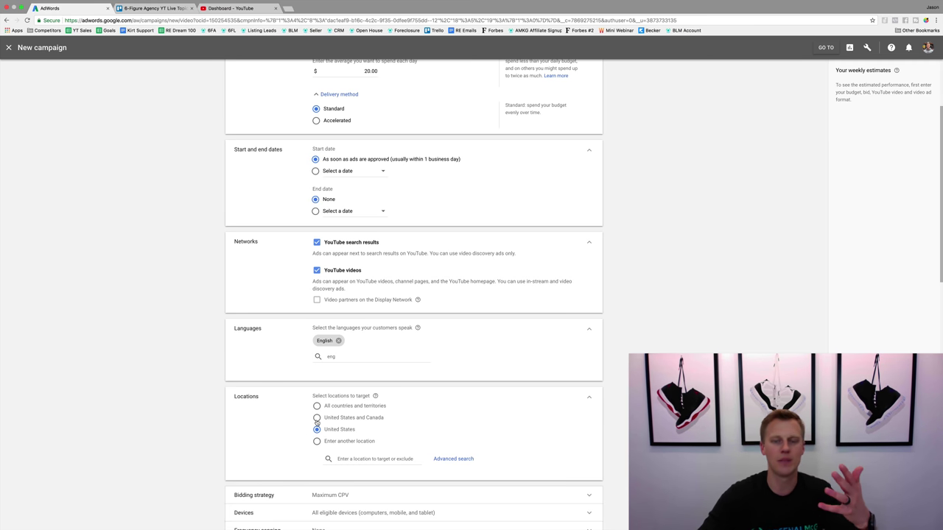
scroll(316, 420, "down", 3)
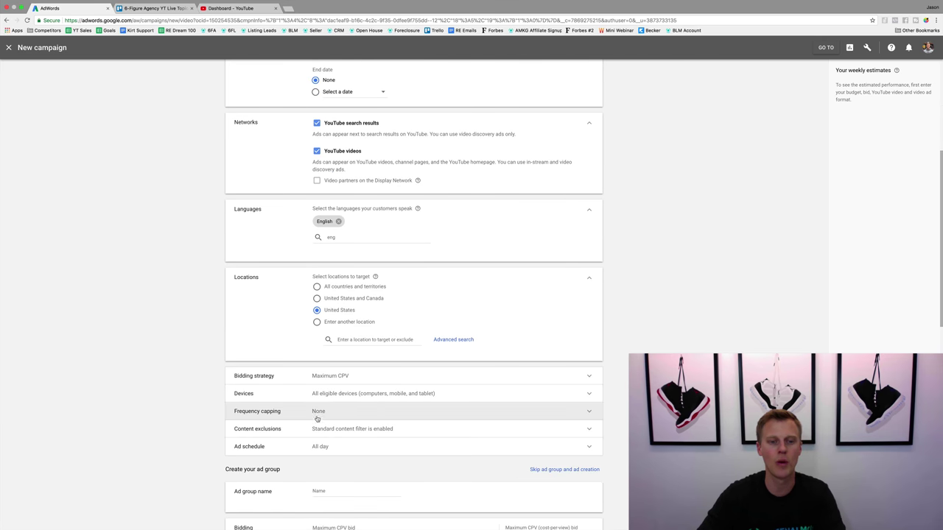
left_click(316, 378)
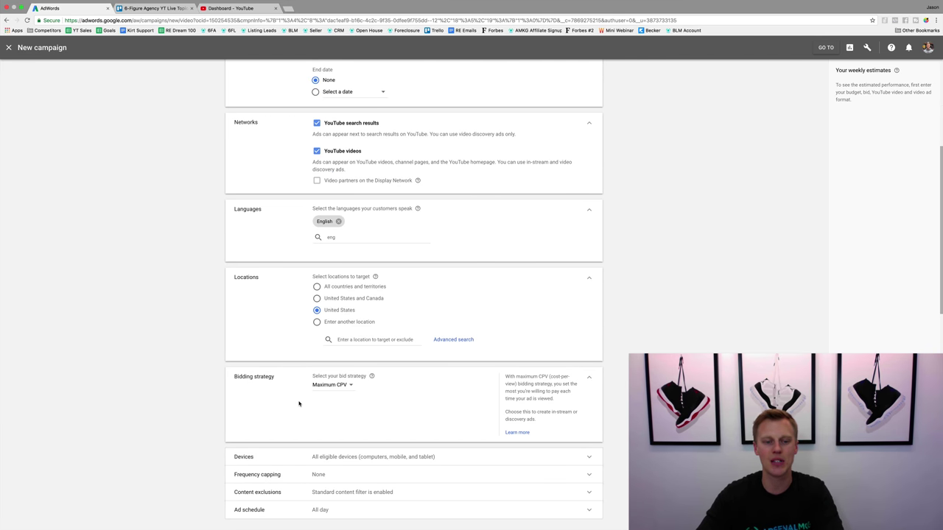
scroll(299, 404, "down", 2)
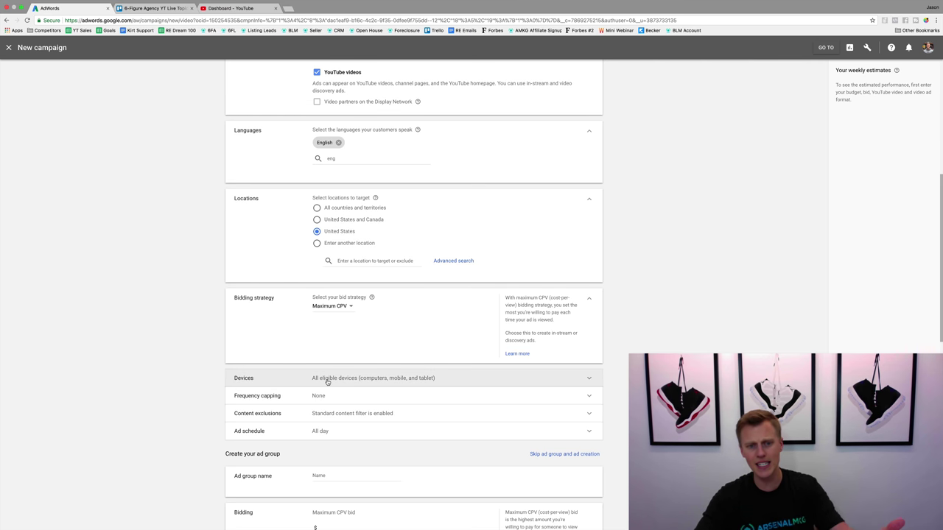
left_click(327, 381)
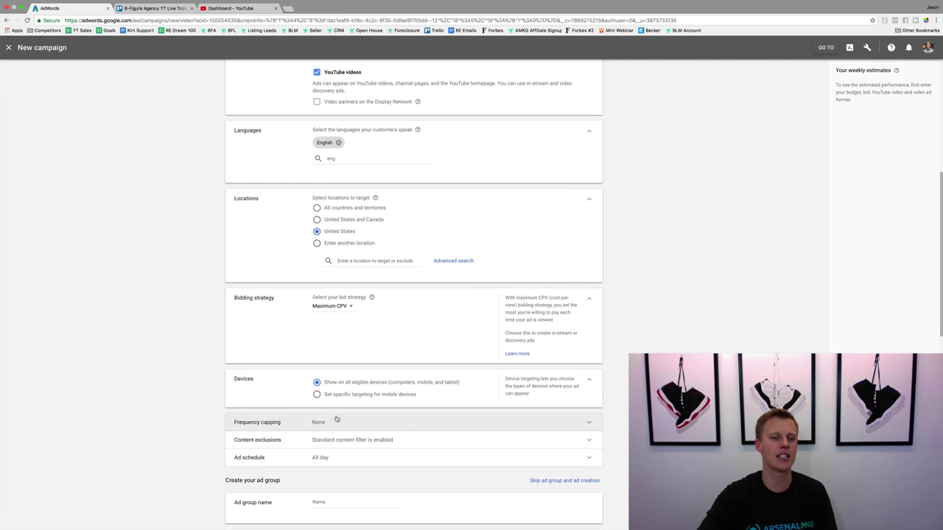
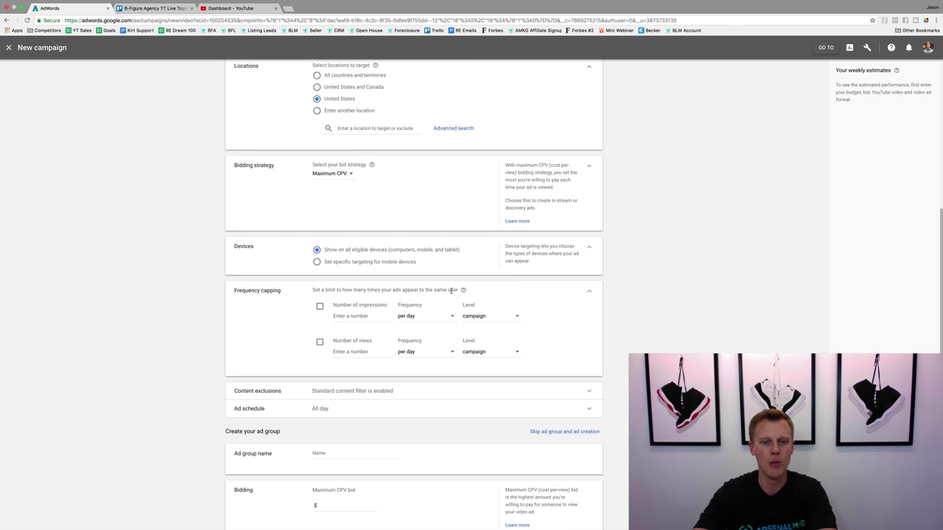
- Cap the campaign's ad frequency at 2 impressions and 2 views per user per day
left_click(319, 307)
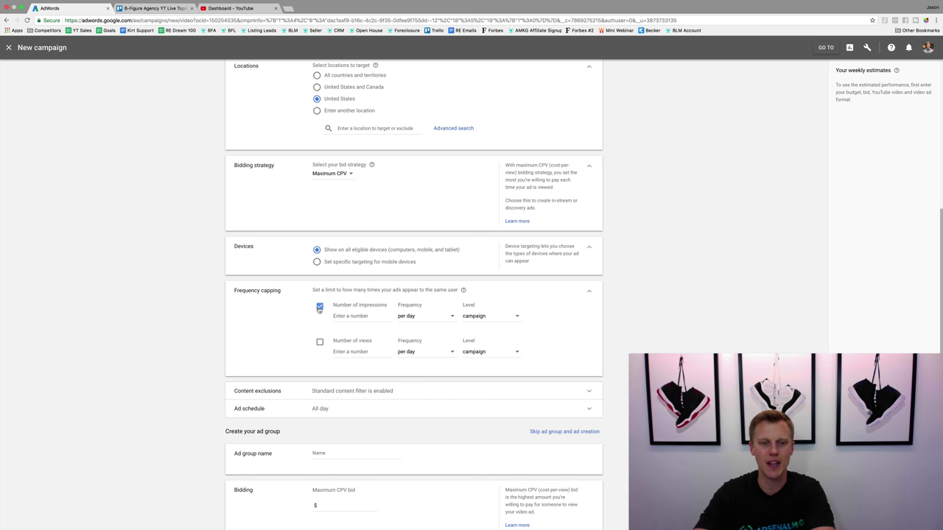
left_click(348, 316)
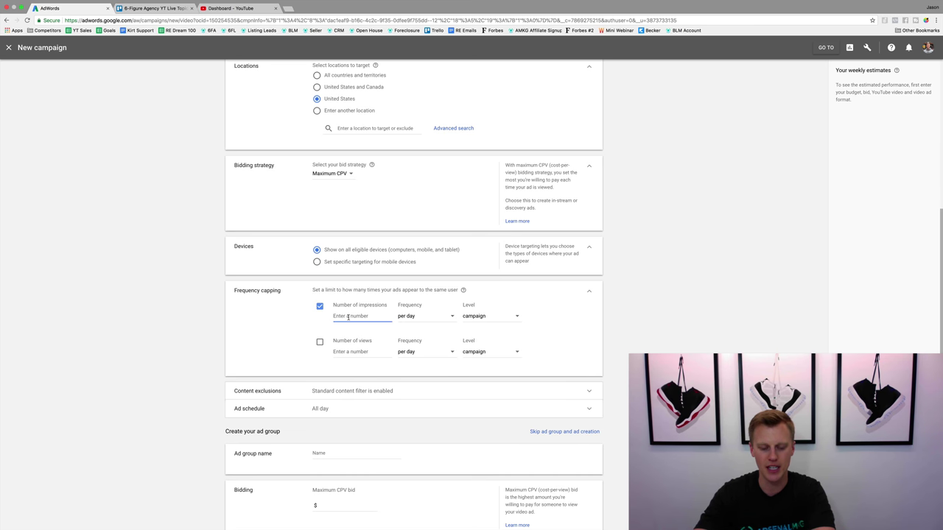
type("2")
left_click(319, 343)
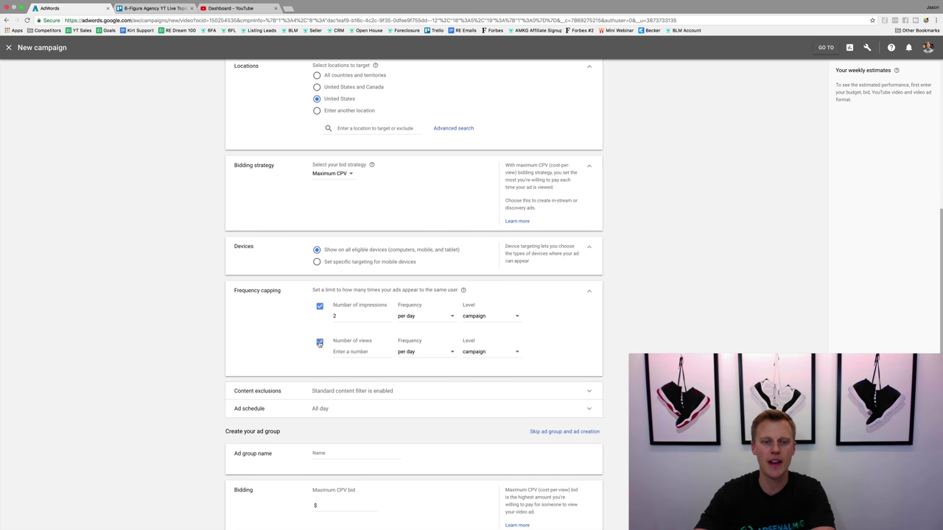
left_click(342, 351)
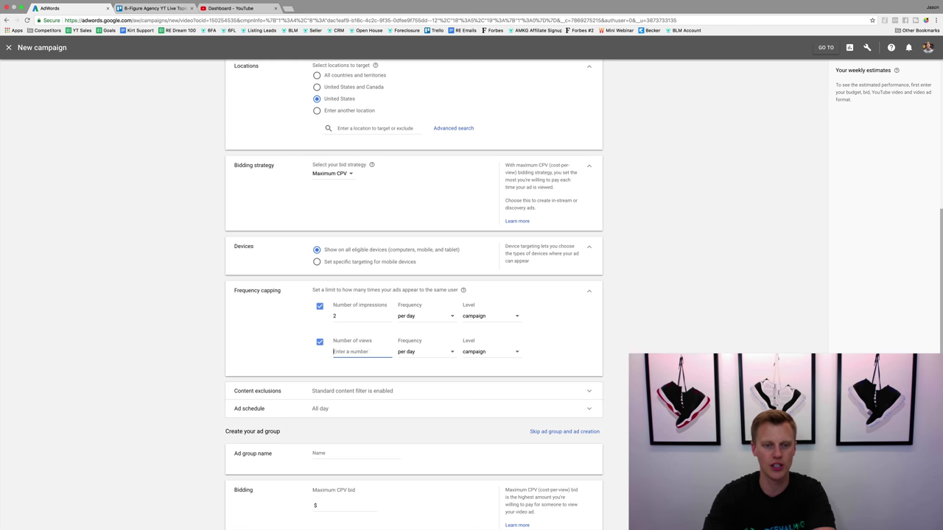
type("2")
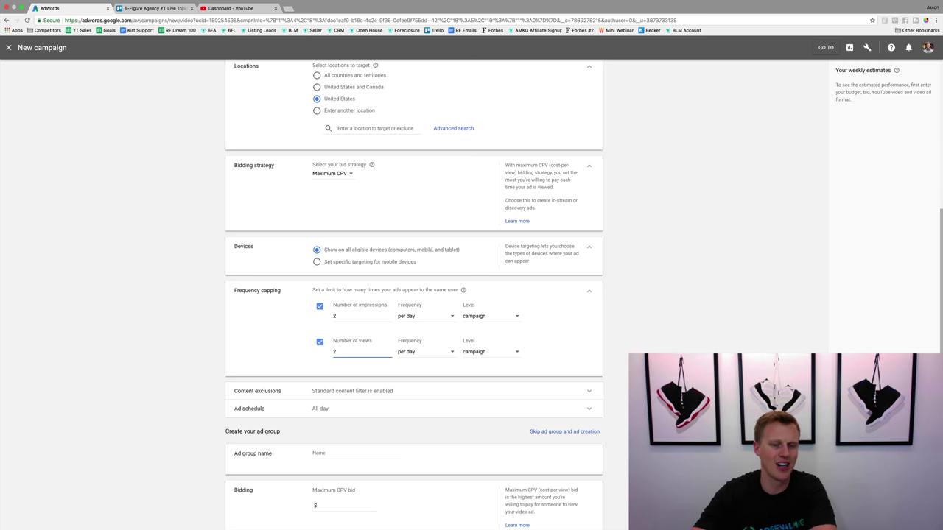
left_click(215, 363)
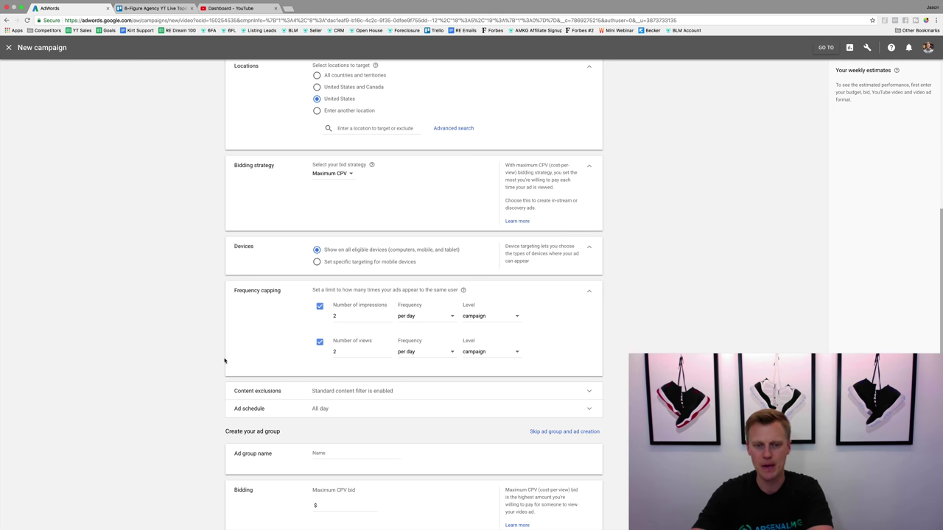
- Exclude DL-MA mature audience content and opt out of embedded YouTube videos, live streaming videos and games
scroll(185, 382, "down", 2)
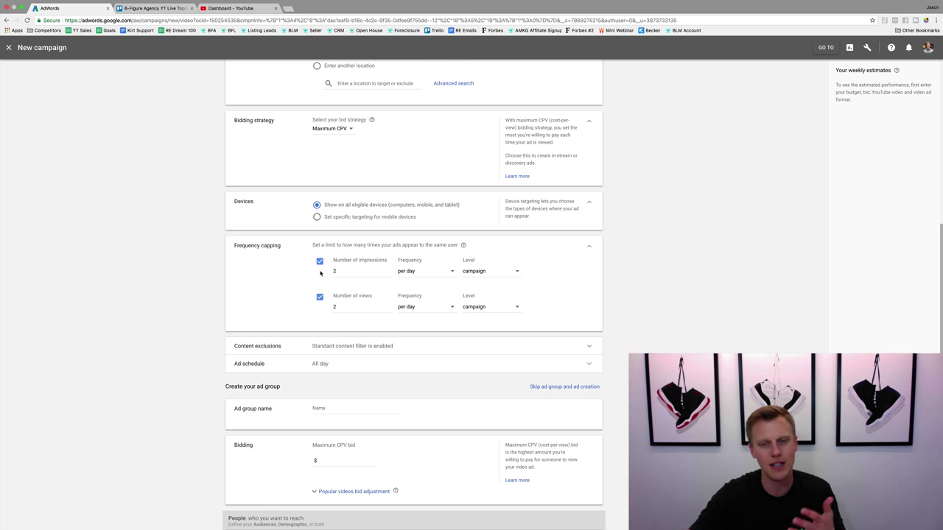
left_click(323, 351)
scroll(242, 361, "down", 3)
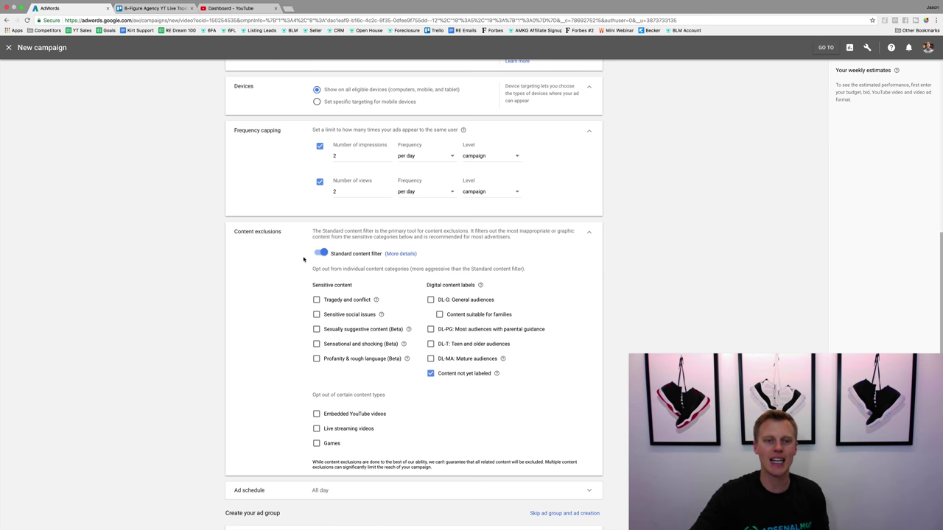
left_click(431, 360)
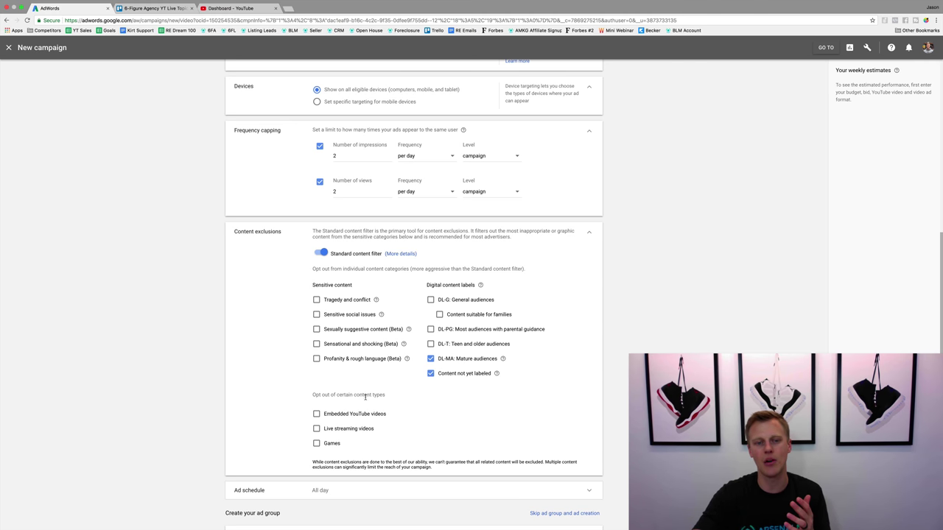
left_click(316, 414)
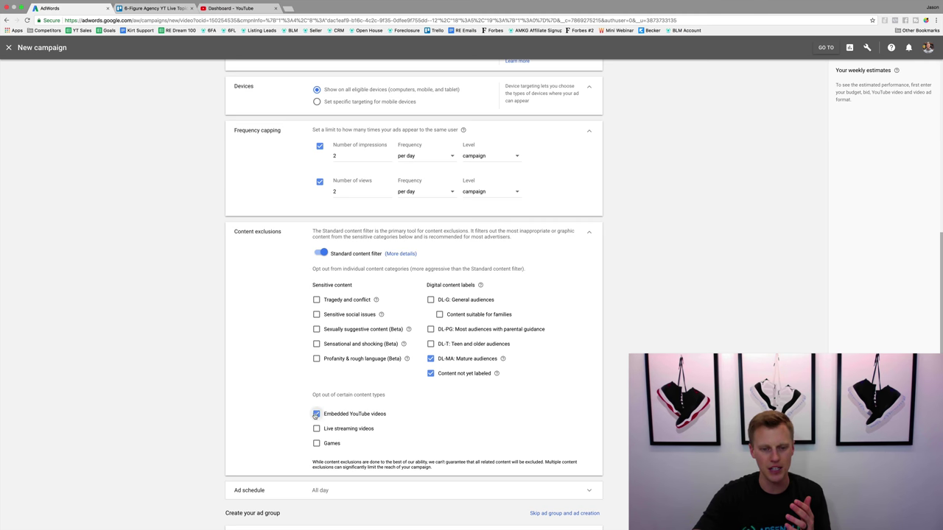
left_click(317, 429)
left_click(316, 444)
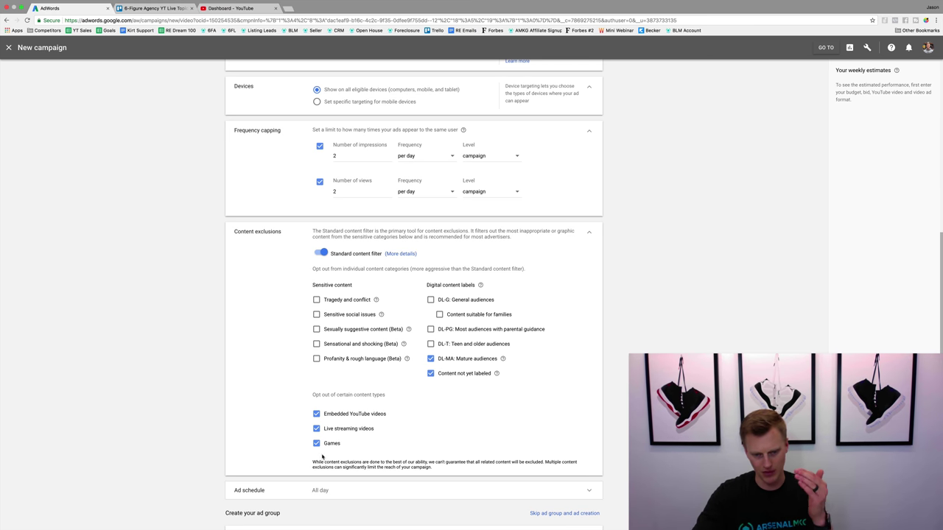
- Exclude all five sensitive content categories, from tragedy and conflict through profanity and rough language
left_click(317, 300)
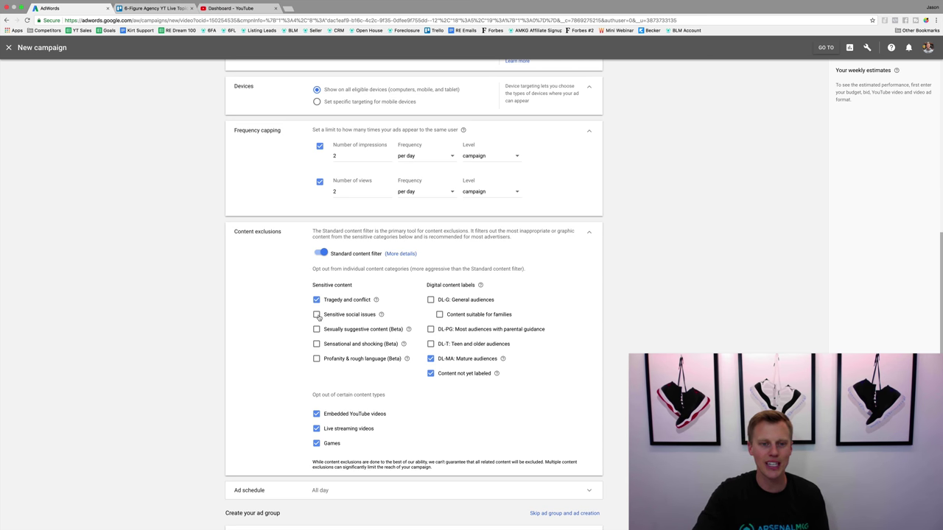
left_click(317, 315)
left_click(317, 329)
left_click(317, 344)
left_click(317, 359)
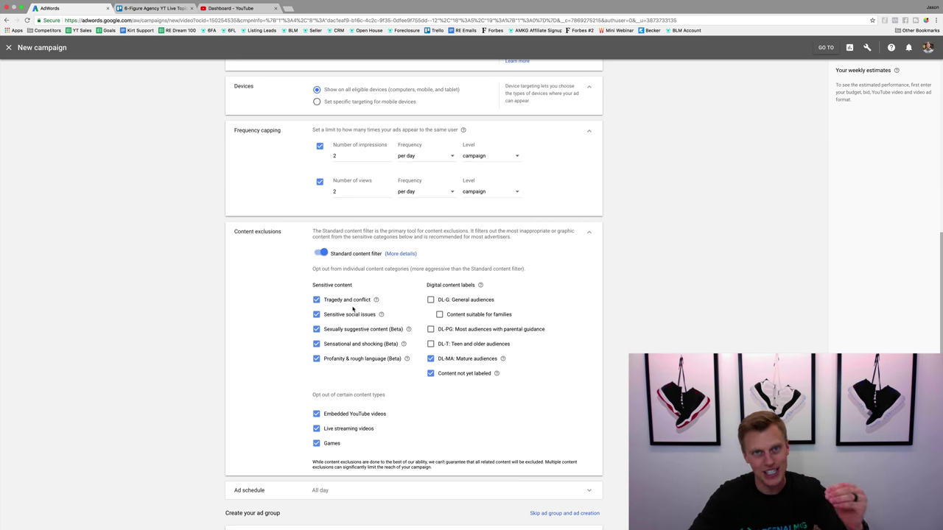
- Set the ad schedule to Mondays from 12:15 AM to 11:45 PM
scroll(355, 311, "down", 5)
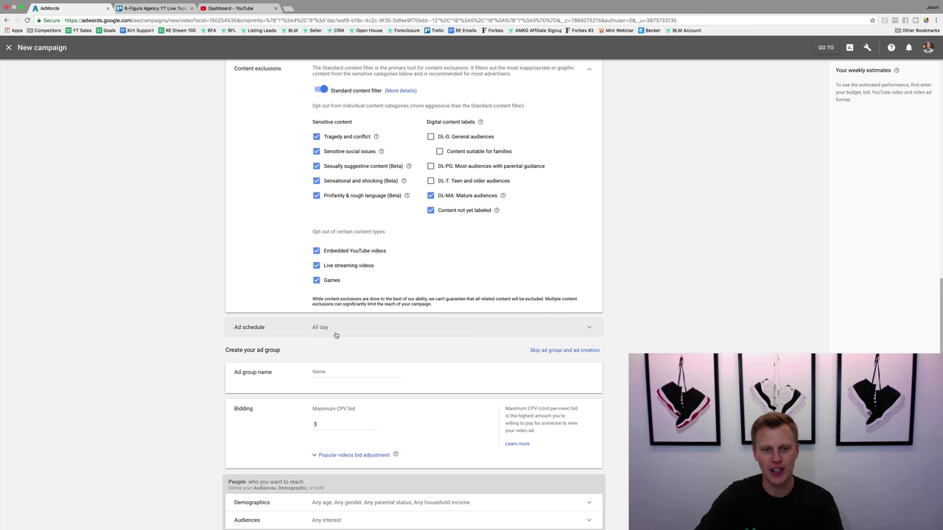
left_click(335, 329)
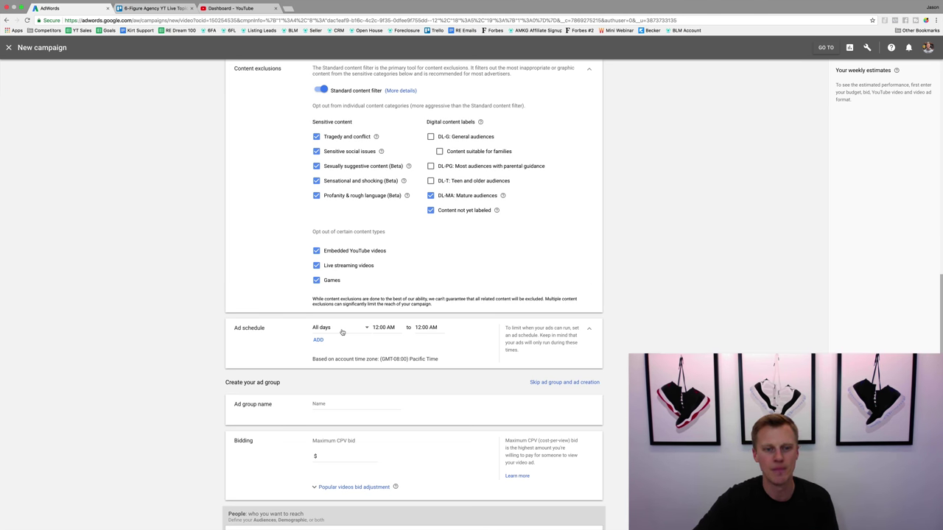
left_click(342, 330)
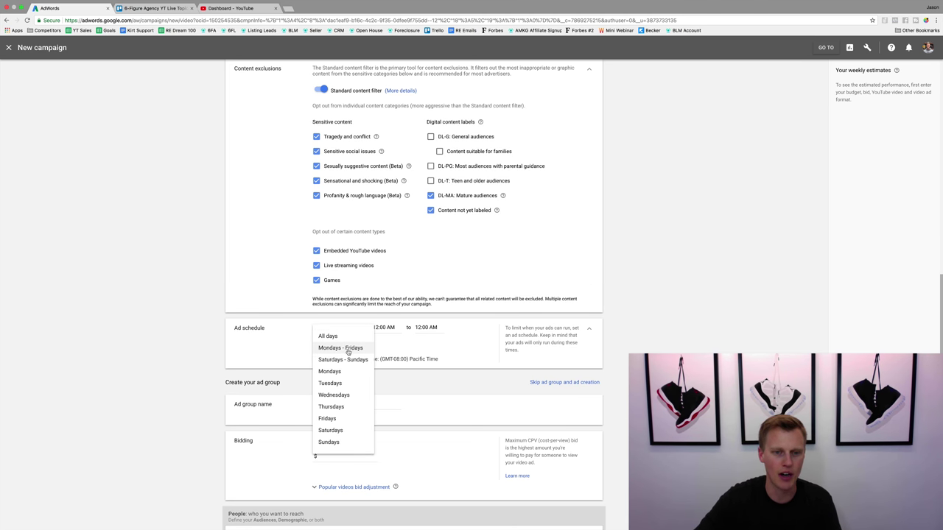
left_click(351, 373)
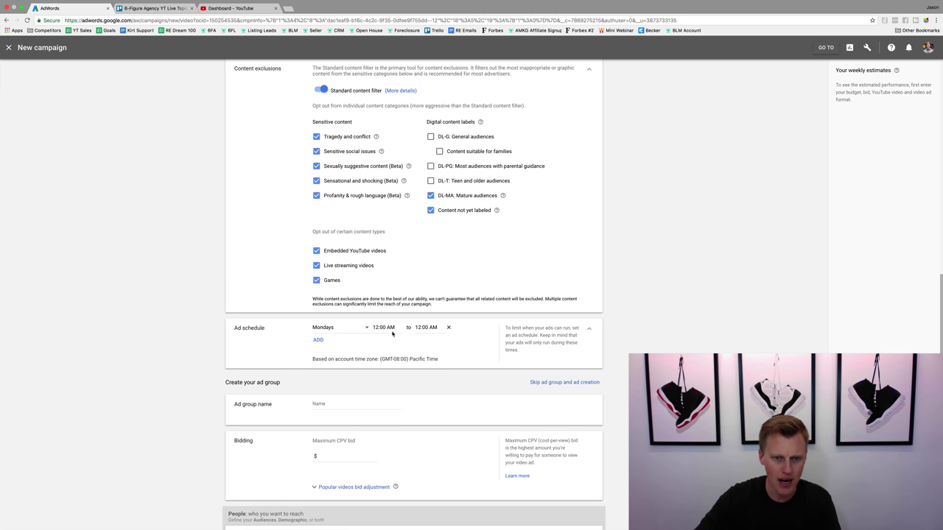
left_click(384, 328)
left_click(391, 356)
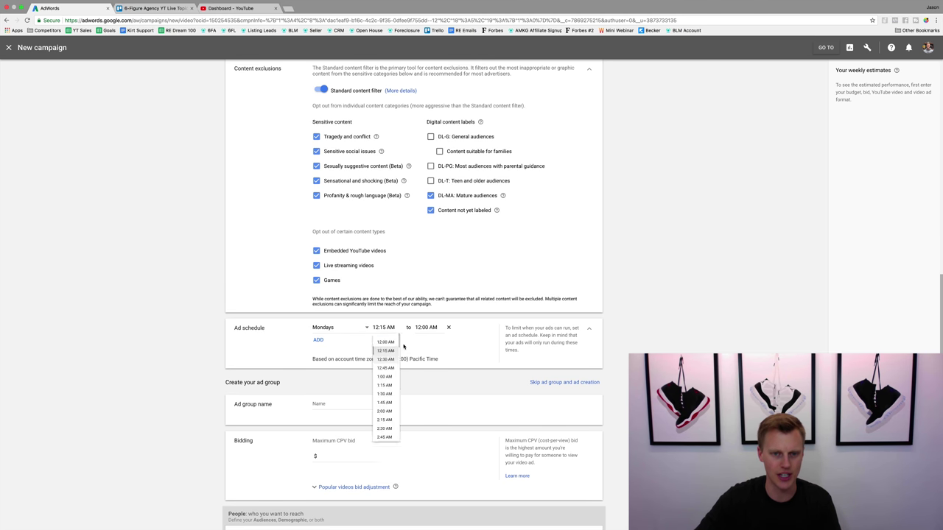
left_click(424, 329)
scroll(435, 431, "down", 10)
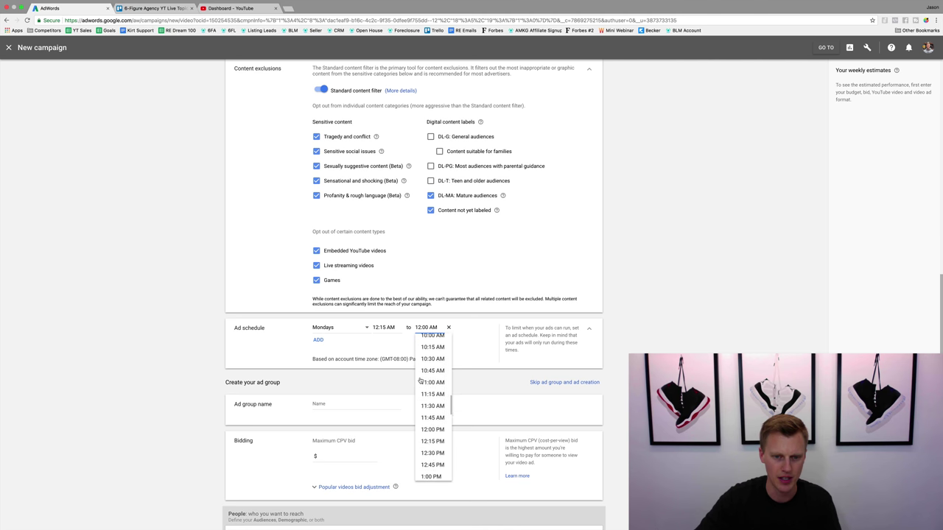
scroll(435, 431, "down", 3)
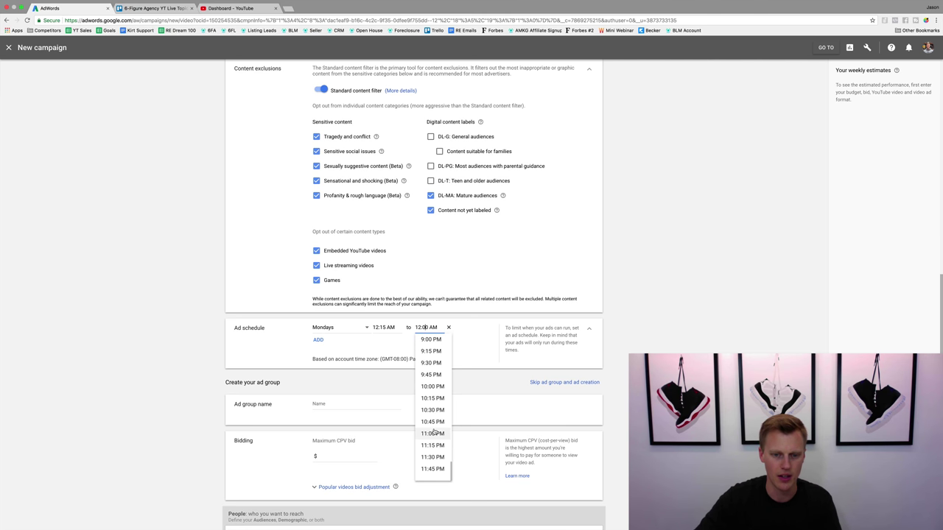
scroll(436, 472, "down", 5)
left_click(434, 474)
- Add a second ad schedule entry and keep it on All days
left_click(317, 340)
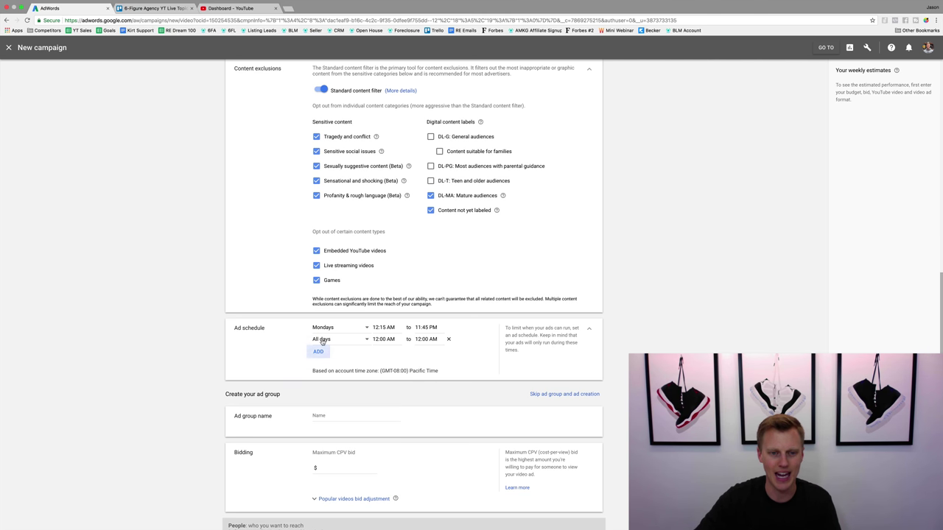
left_click(358, 339)
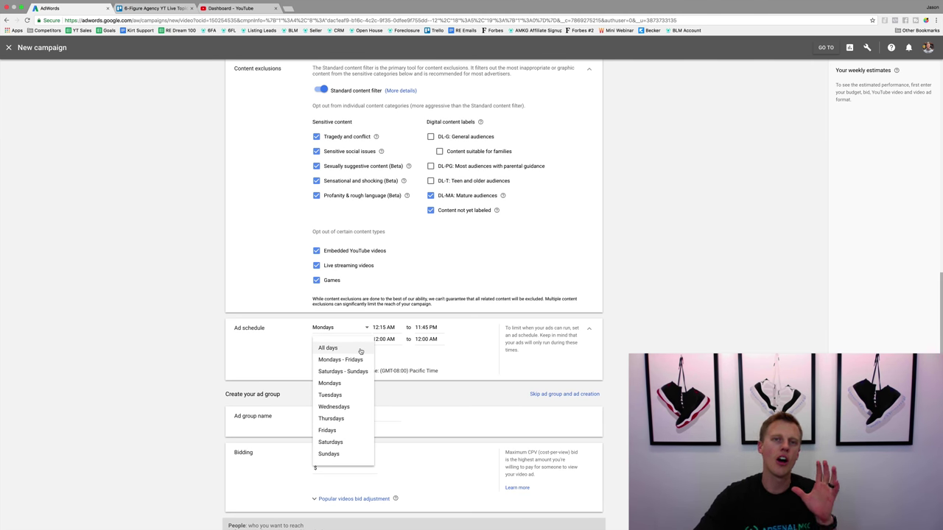
left_click(474, 363)
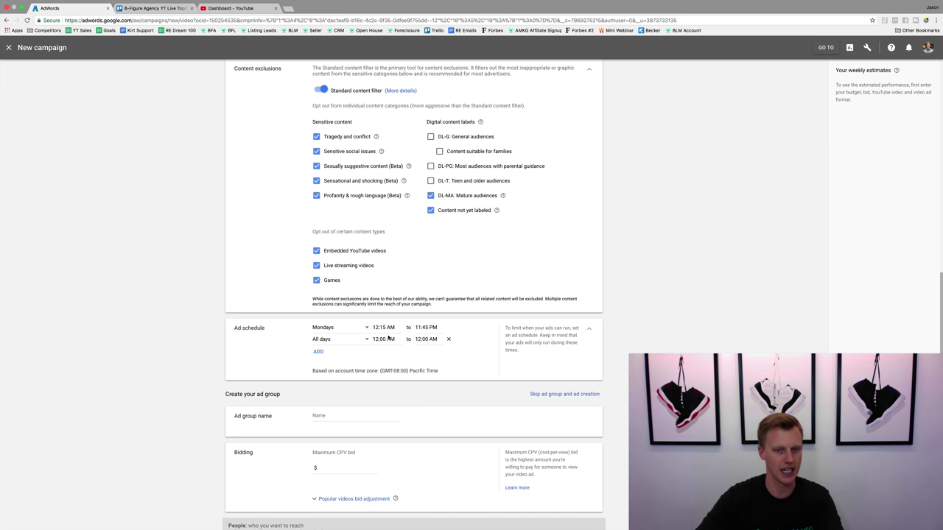
- Name the ad group "Test Demo"
scroll(405, 354, "up", 15)
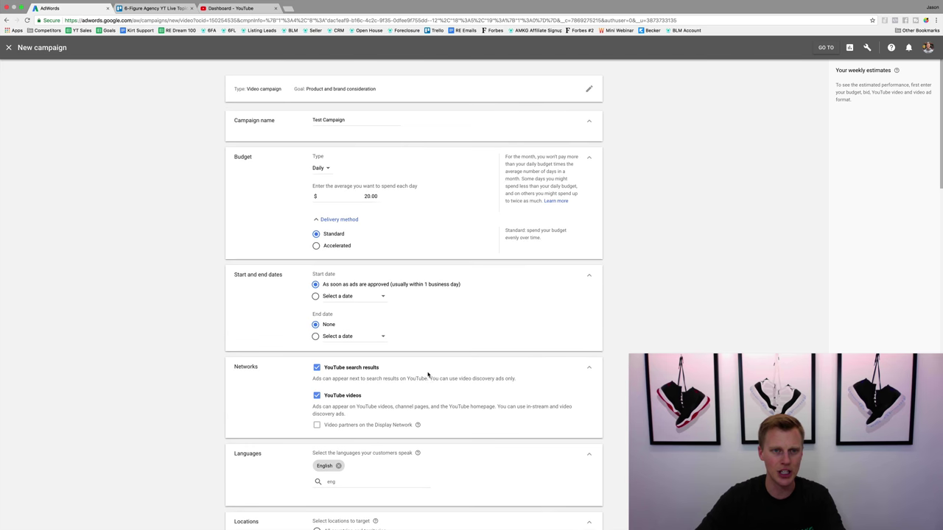
scroll(428, 376, "down", 20)
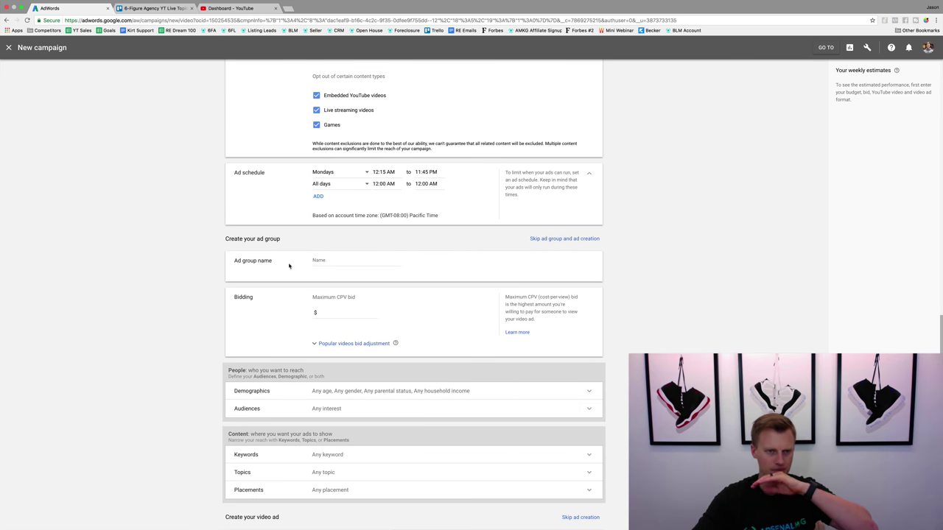
left_click(338, 261)
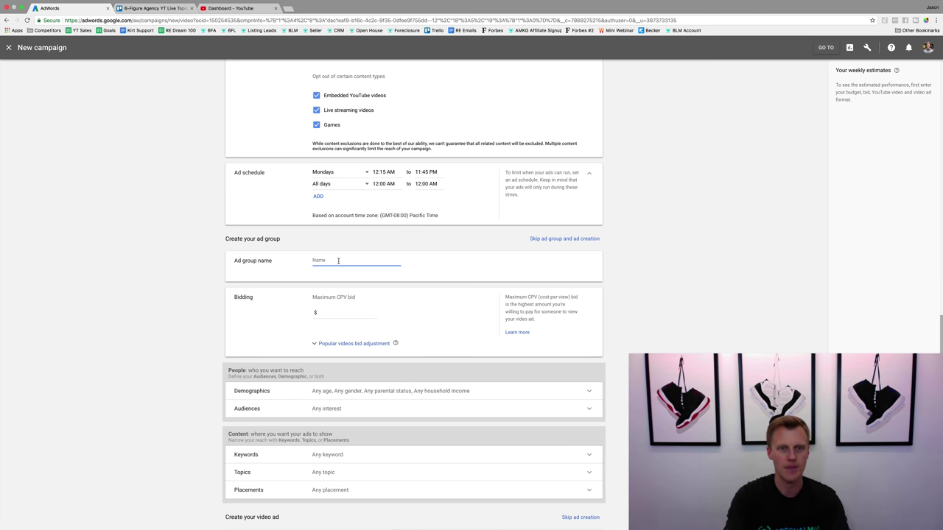
type("Test Demo")
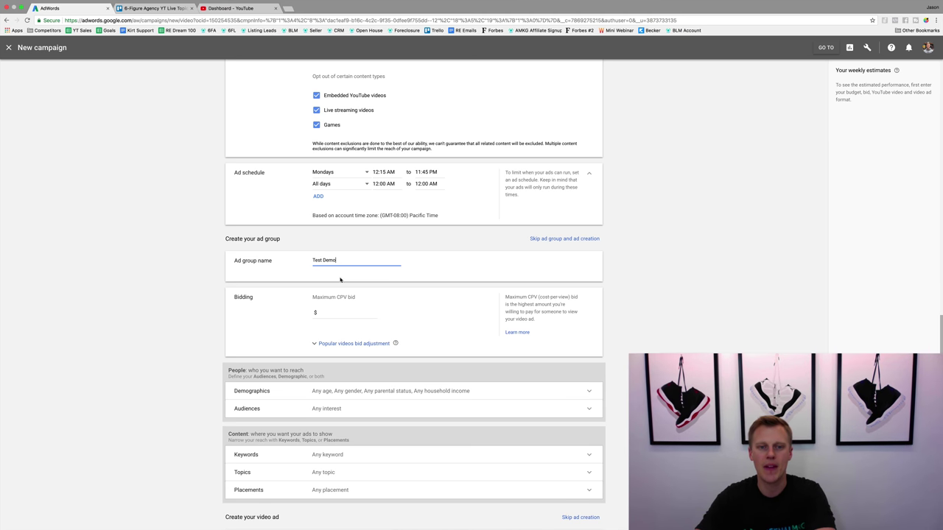
- Examine the maximum CPV bid setting and review the campaign's budget, networks, targeting, frequency caps and content exclusions
left_click_drag(313, 297, 354, 297)
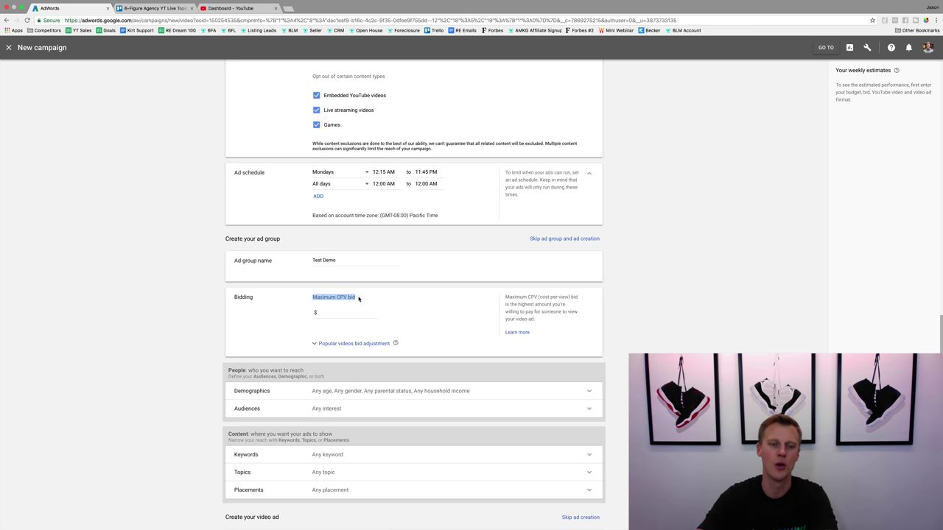
left_click(359, 299)
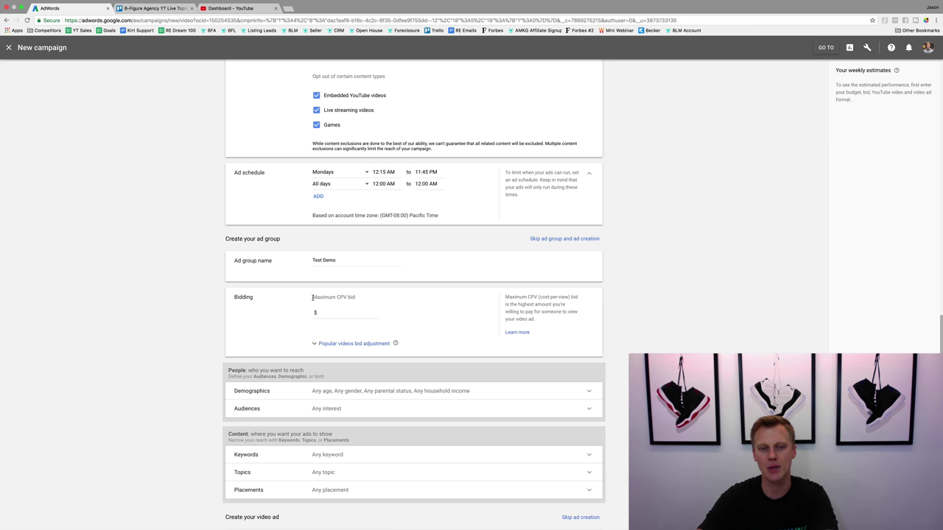
left_click_drag(313, 296, 357, 298)
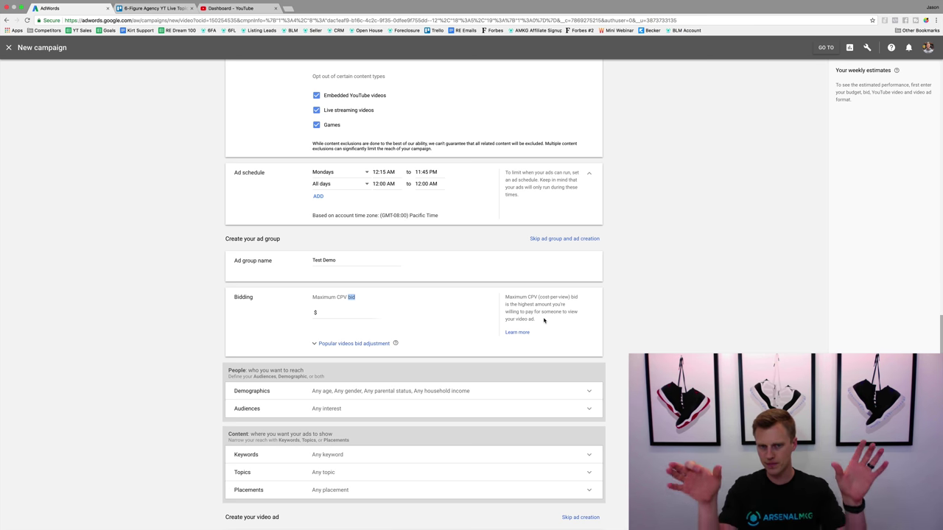
scroll(543, 320, "up", 5)
scroll(543, 320, "up", 8)
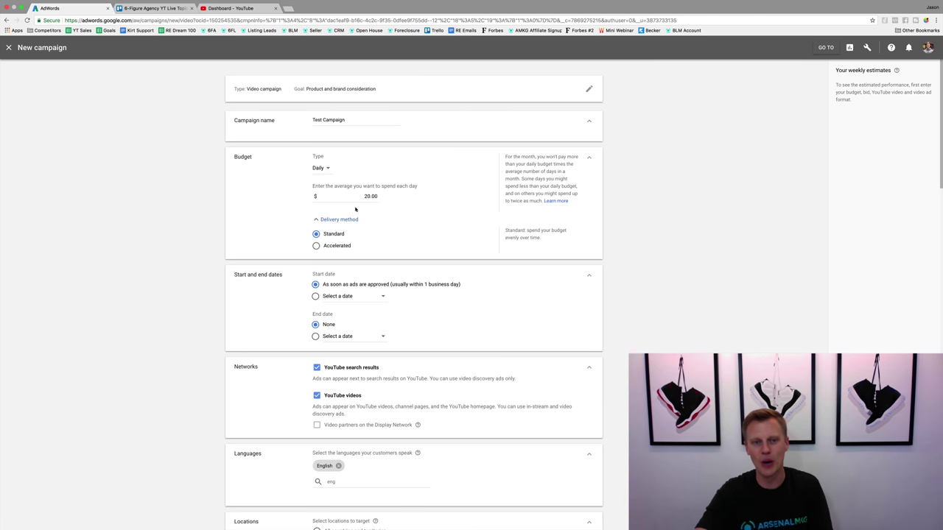
scroll(300, 238, "down", 3)
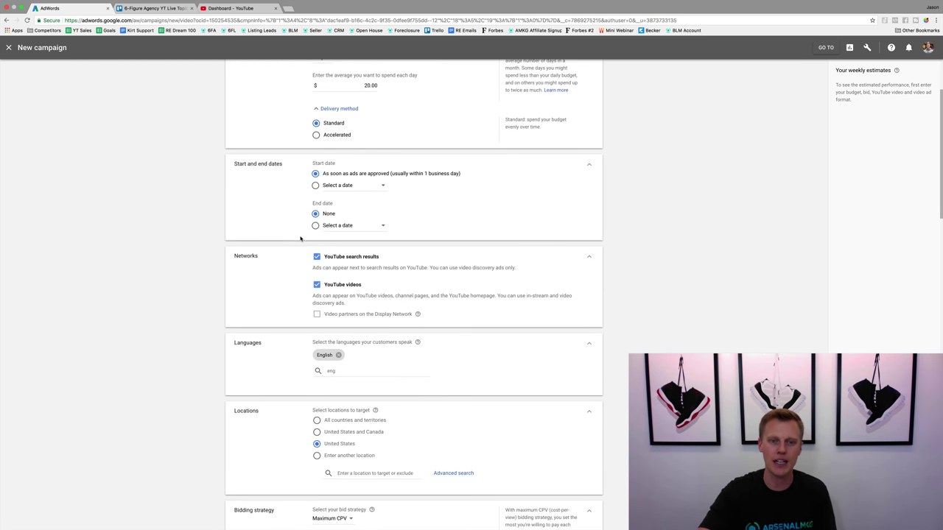
scroll(300, 238, "down", 12)
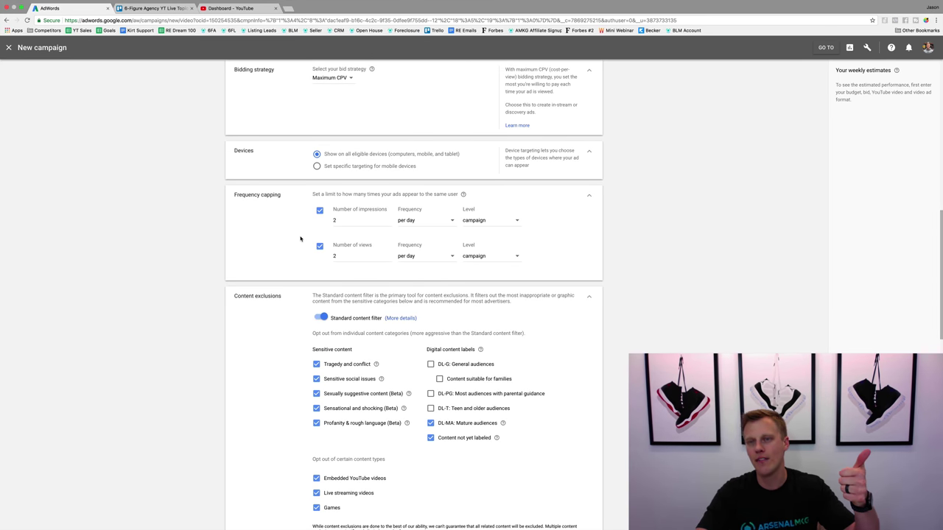
scroll(301, 238, "down", 4)
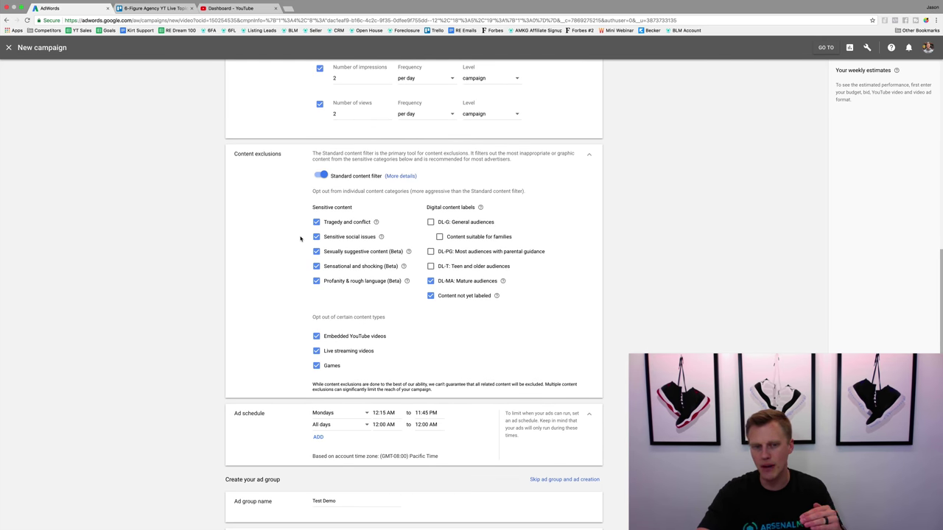
- Set the ad group's maximum CPV bid to $0.20
scroll(301, 238, "down", 8)
left_click(328, 255)
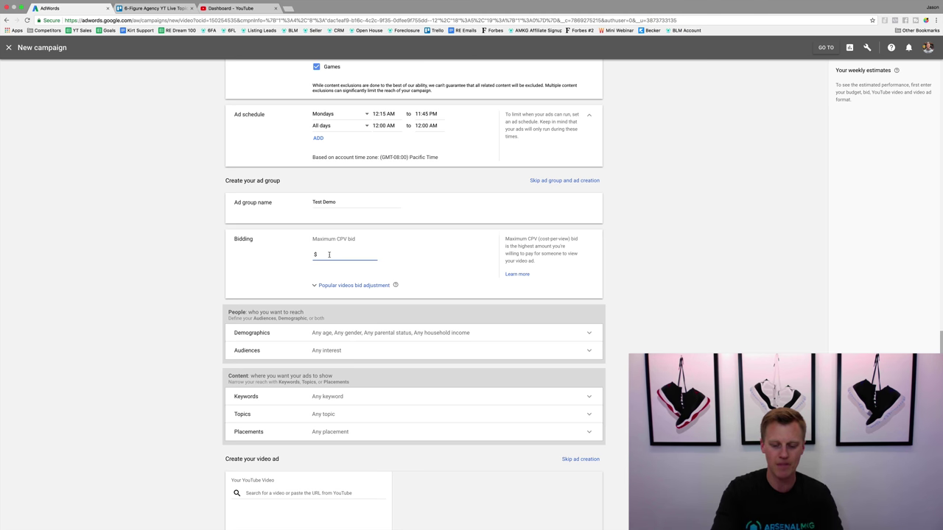
type("0.20")
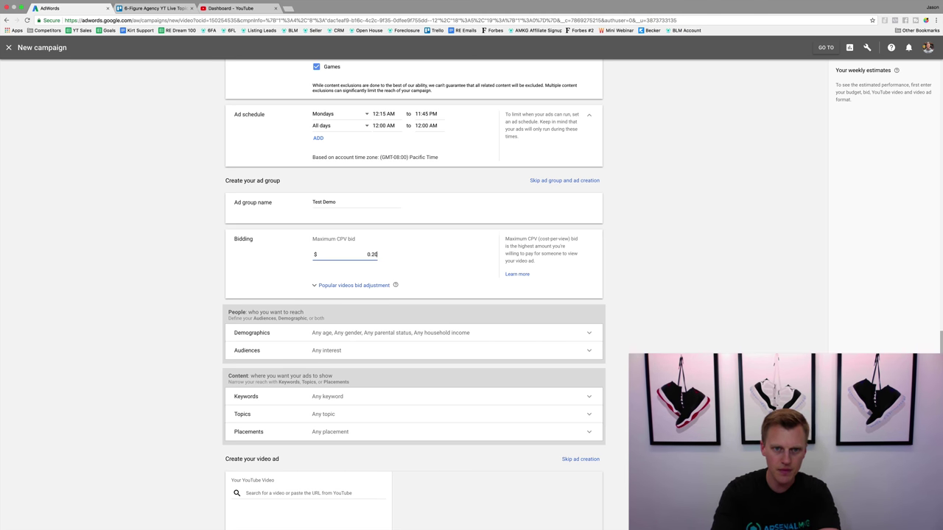
left_click(453, 263)
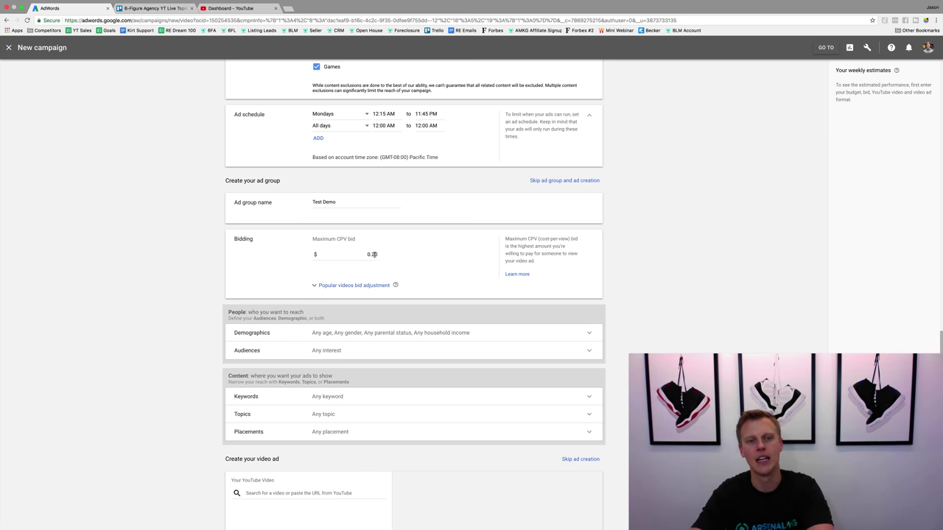
- Look at the popular videos bid adjustment setting and collapse it without entering a percentage
left_click(340, 288)
left_click(342, 297)
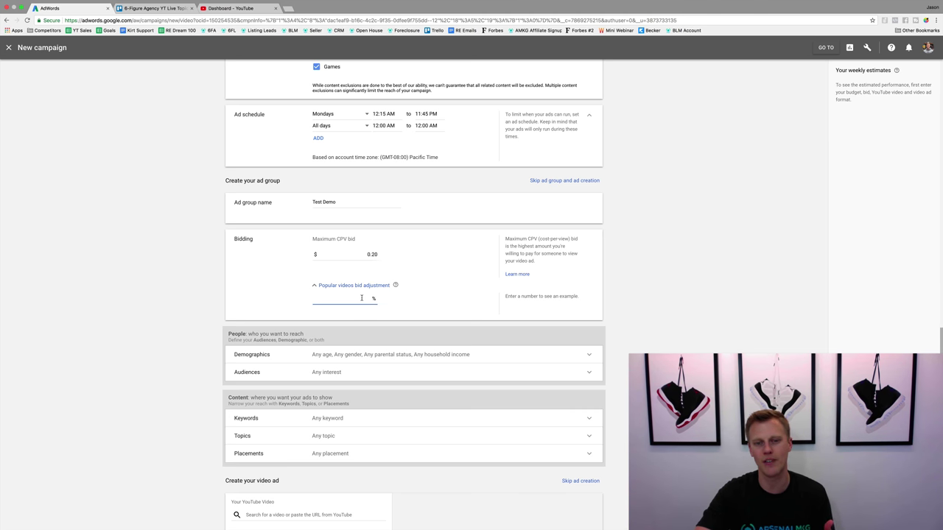
left_click(314, 286)
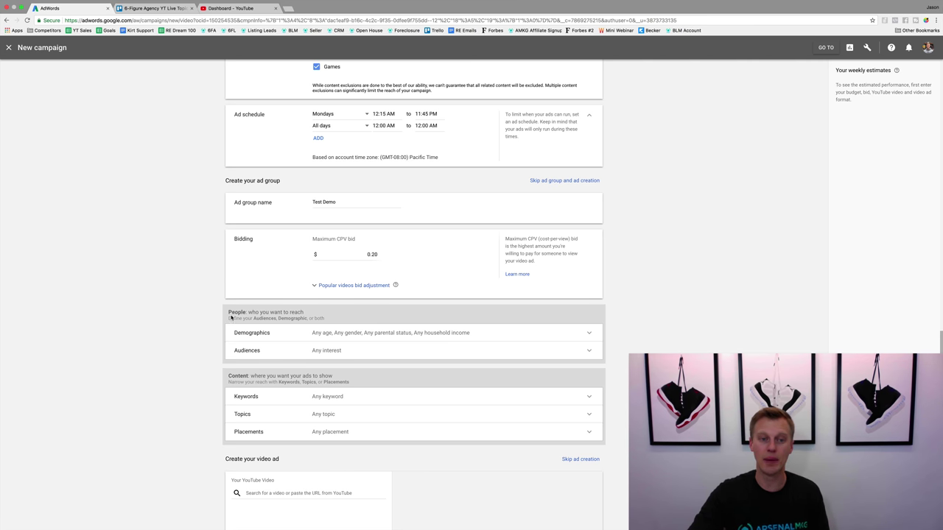
- Exclude the 65+, Unknown and 18-24 age groups from the ad group's demographic targeting
left_click(342, 333)
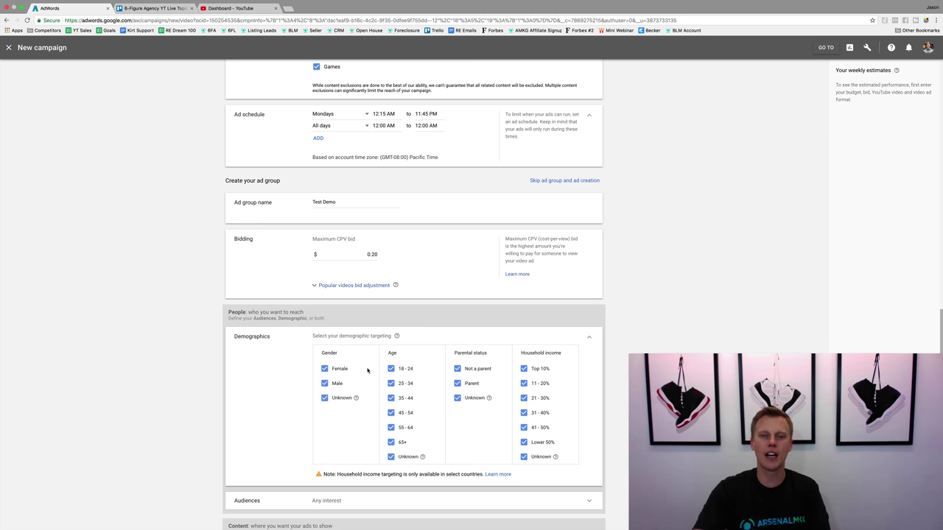
left_click(391, 443)
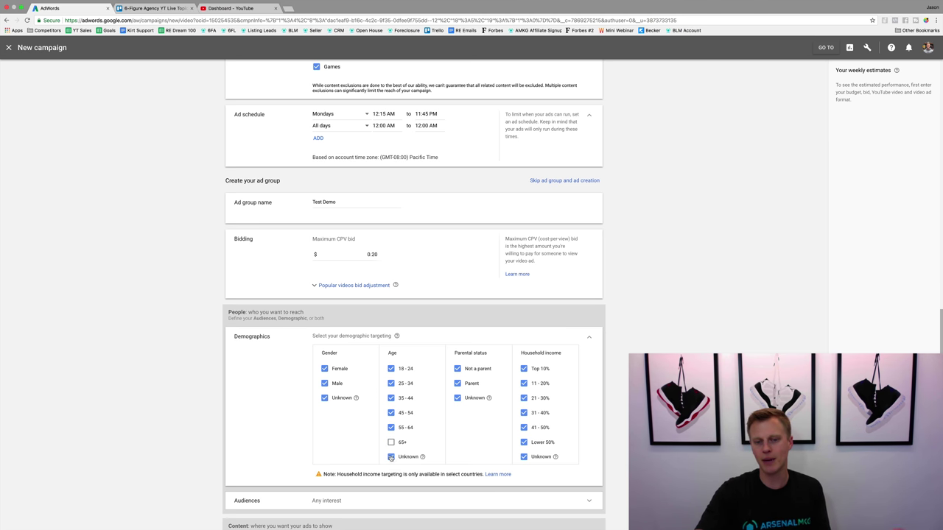
left_click(391, 457)
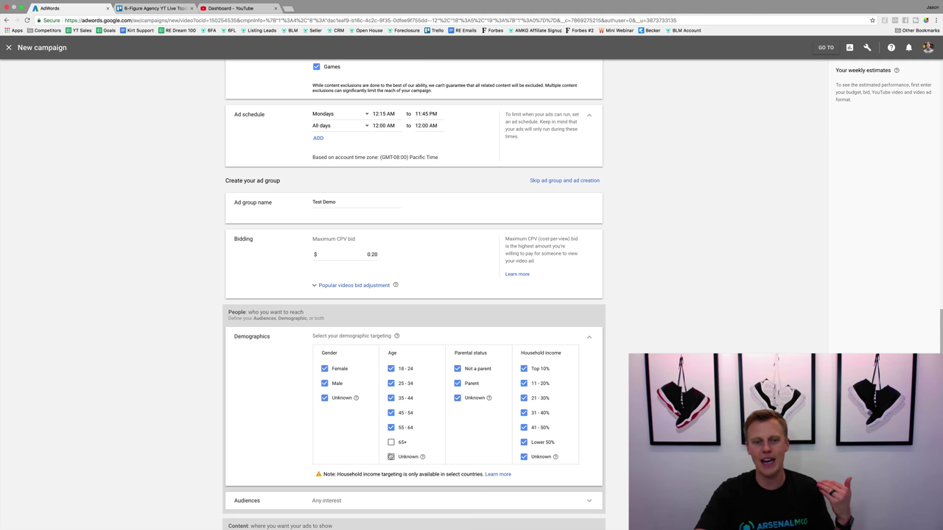
left_click(391, 369)
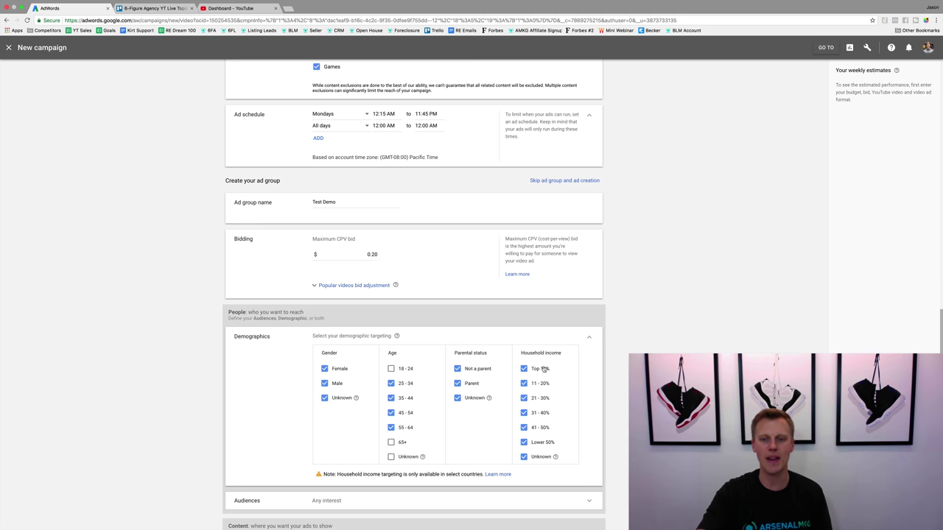
- Exclude the Unknown, Lower 50% and 41-50% household income brackets from the demographic targeting
triple_click(519, 358)
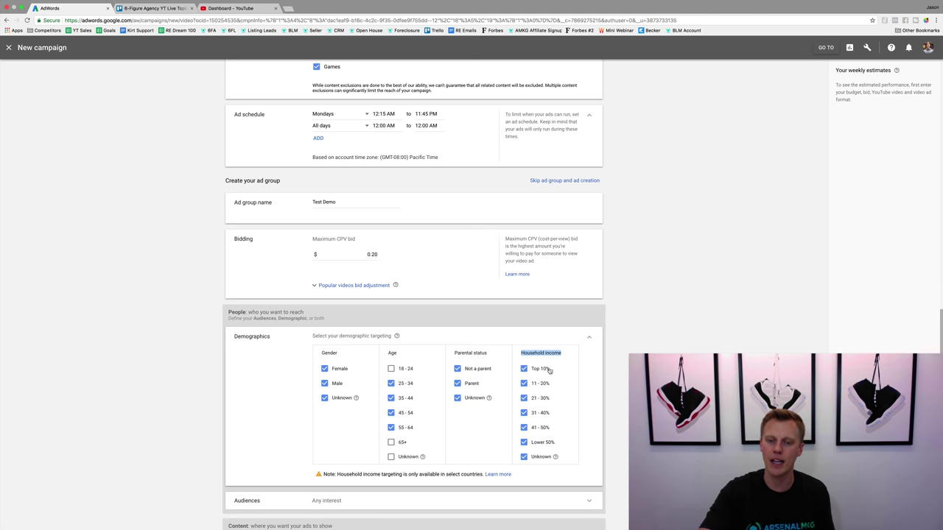
left_click(525, 458)
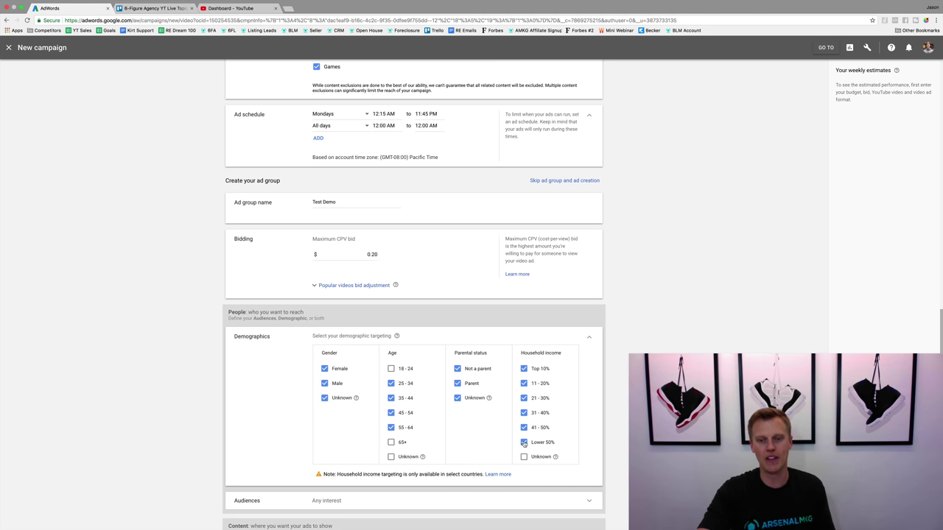
left_click(523, 443)
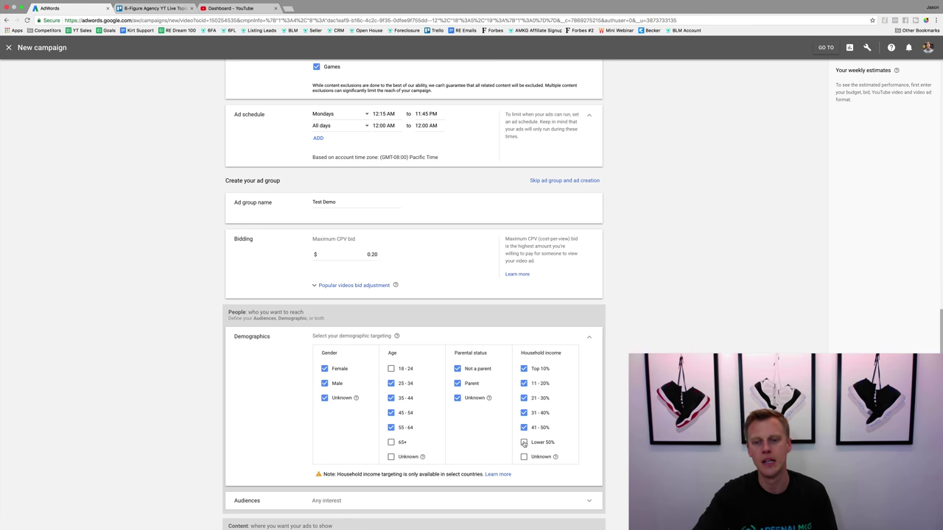
left_click(524, 428)
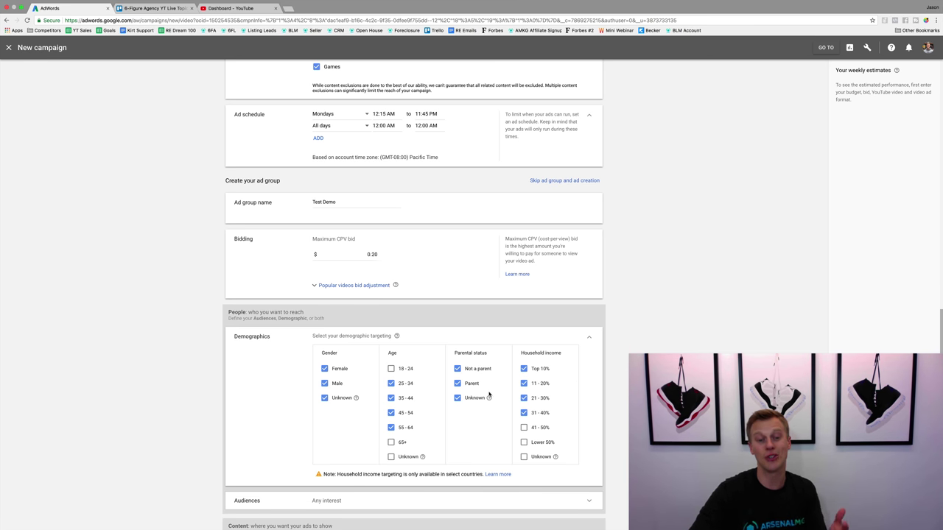
- Open the audience targeting and look at the Affinity audience options, then return to all audiences
scroll(479, 398, "down", 3)
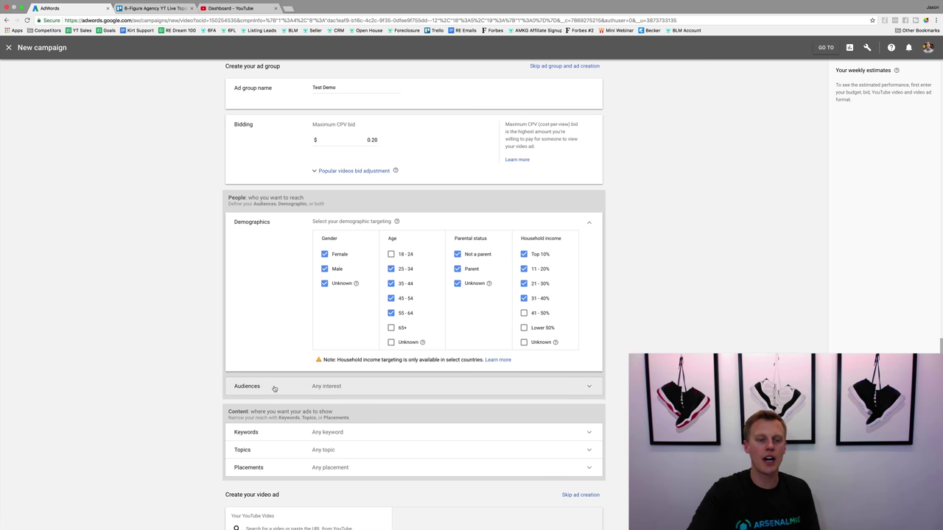
scroll(210, 417, "down", 3)
scroll(208, 416, "down", 1)
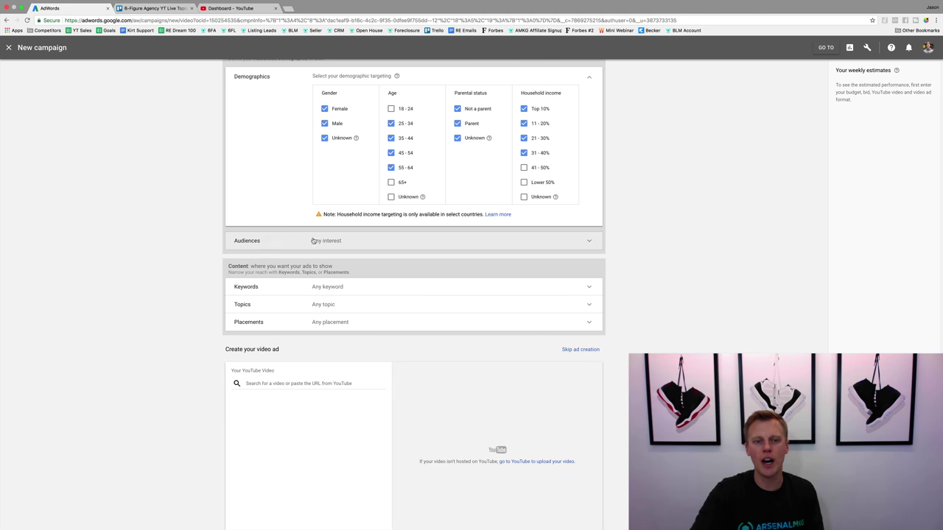
left_click(268, 245)
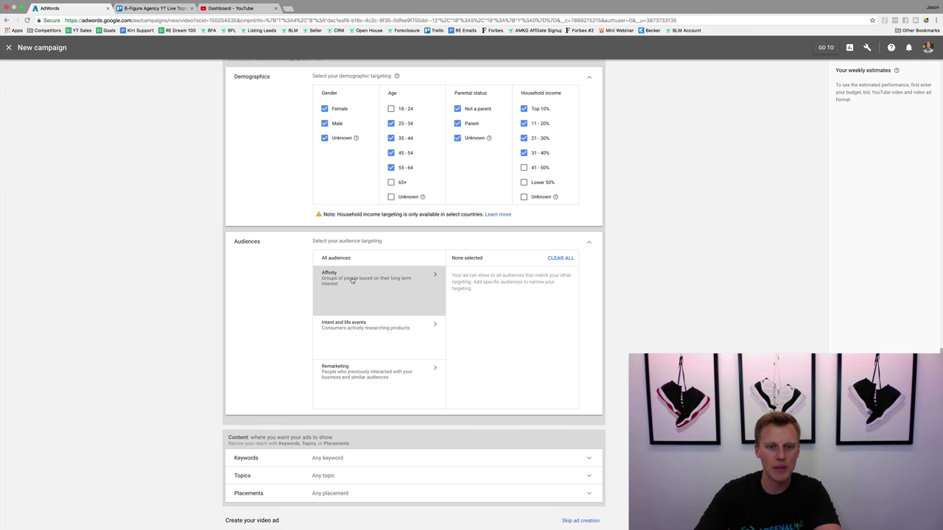
left_click(391, 283)
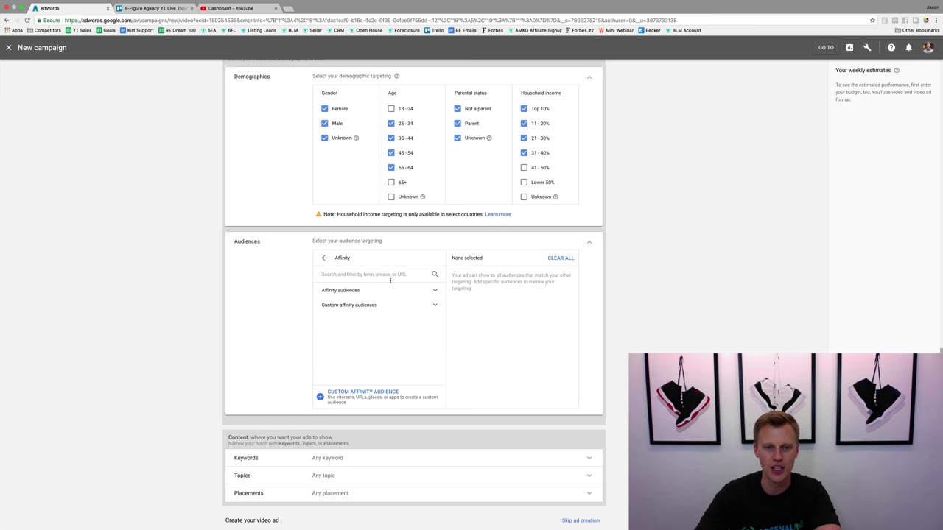
left_click(324, 258)
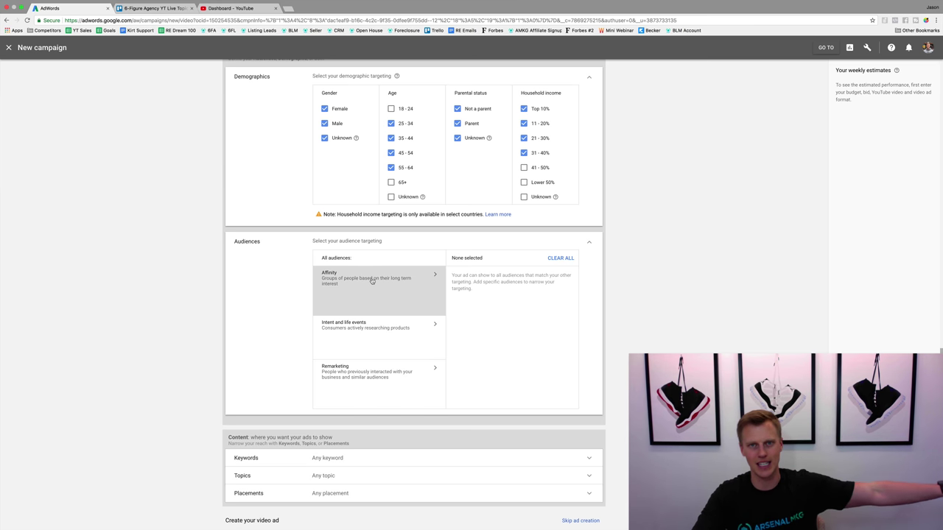
- Browse the in-market audience categories within Intent and life events, selecting none, and return to all audiences
left_click(384, 337)
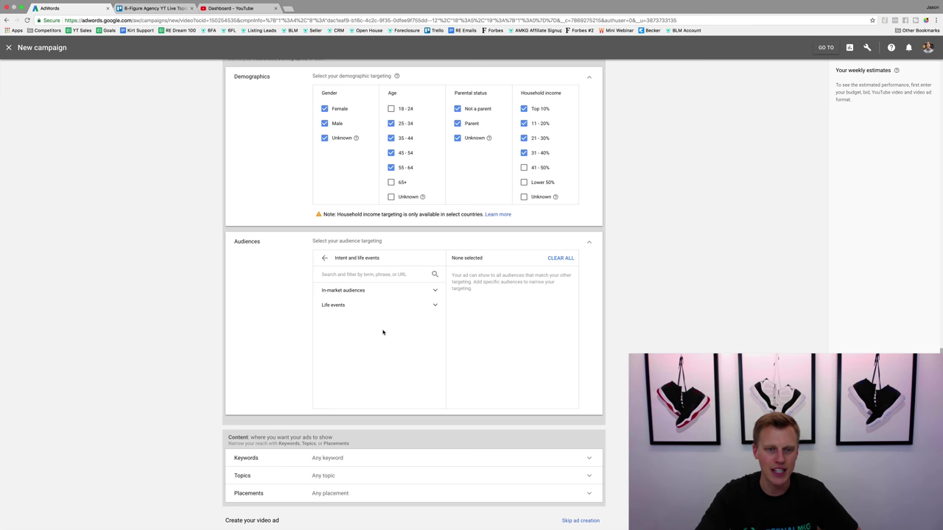
left_click(382, 292)
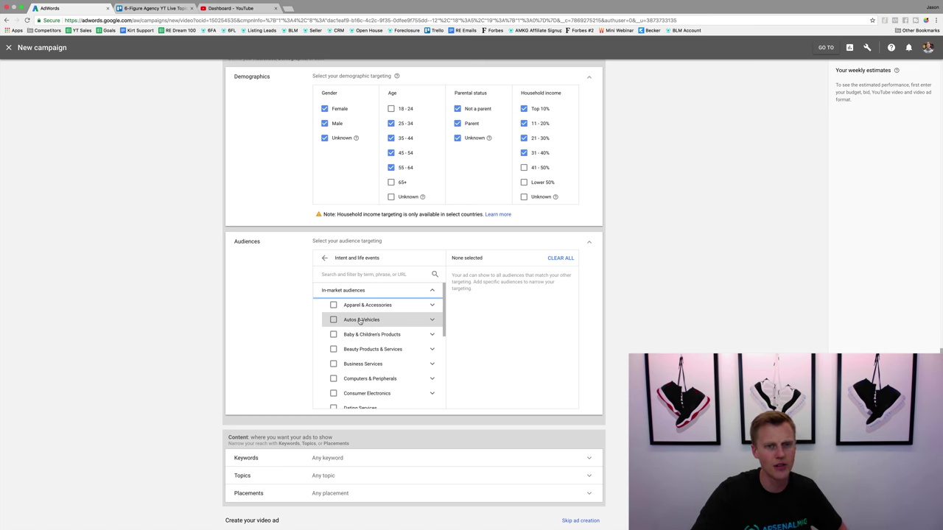
scroll(376, 363, "down", 1)
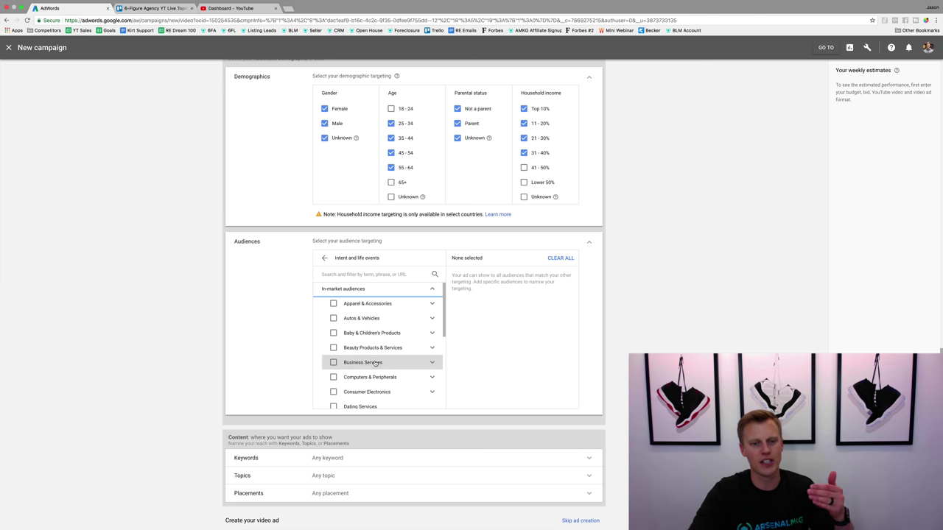
scroll(375, 363, "down", 3)
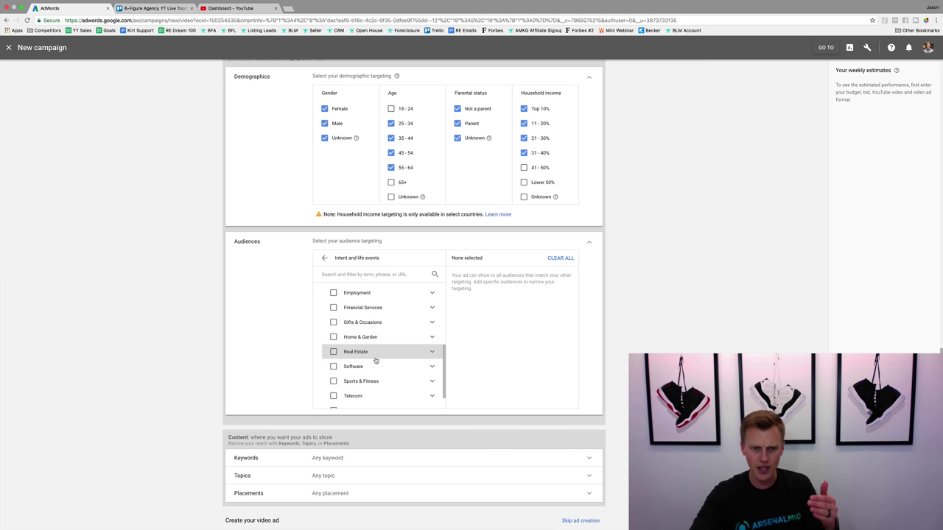
scroll(375, 357, "down", 1)
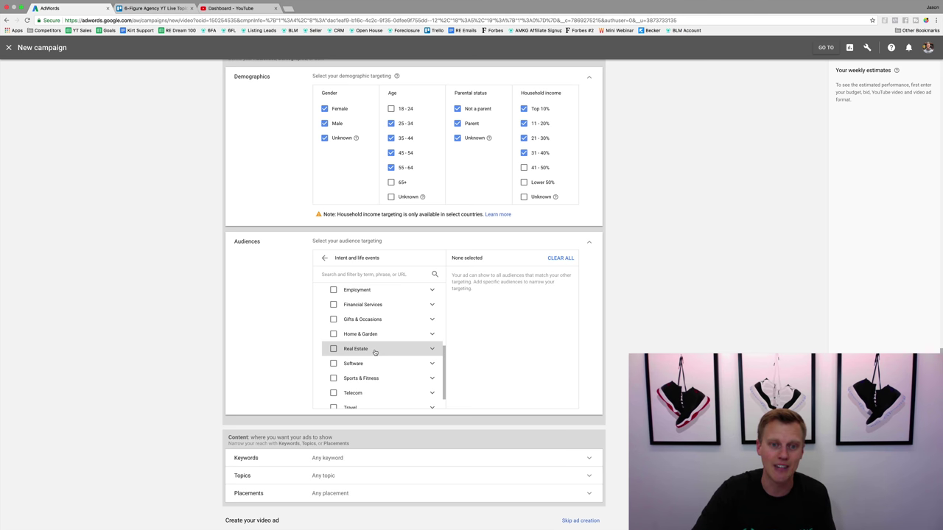
scroll(372, 364, "down", 1)
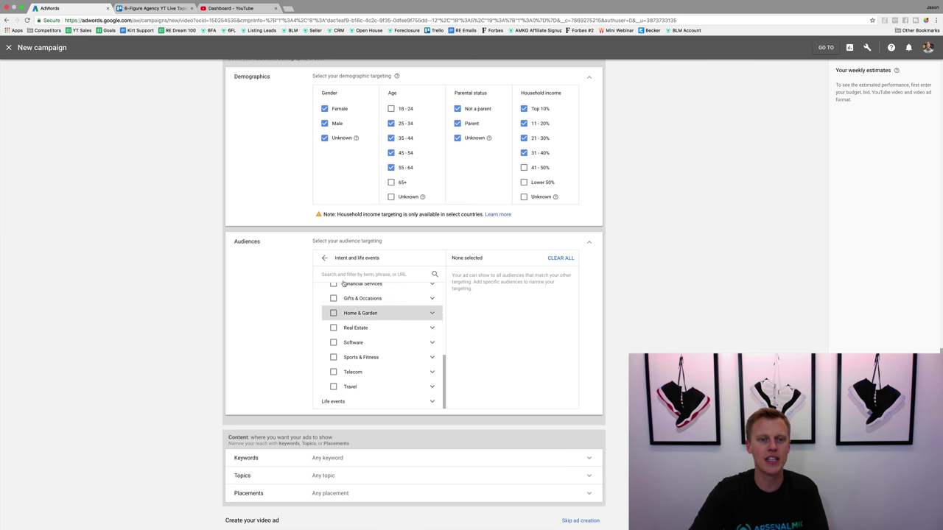
left_click(324, 258)
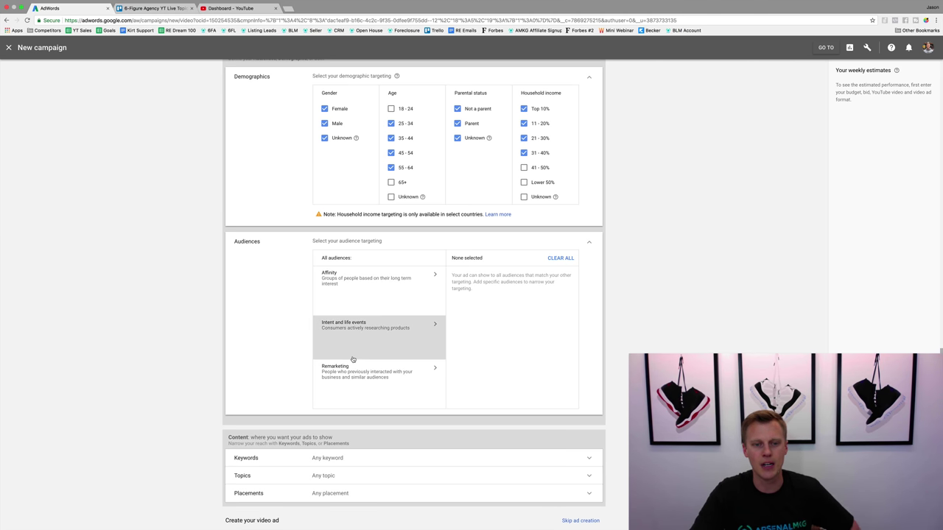
- Examine the similar audiences among the remarketing lists and close the audience targeting without selecting any
left_click(358, 370)
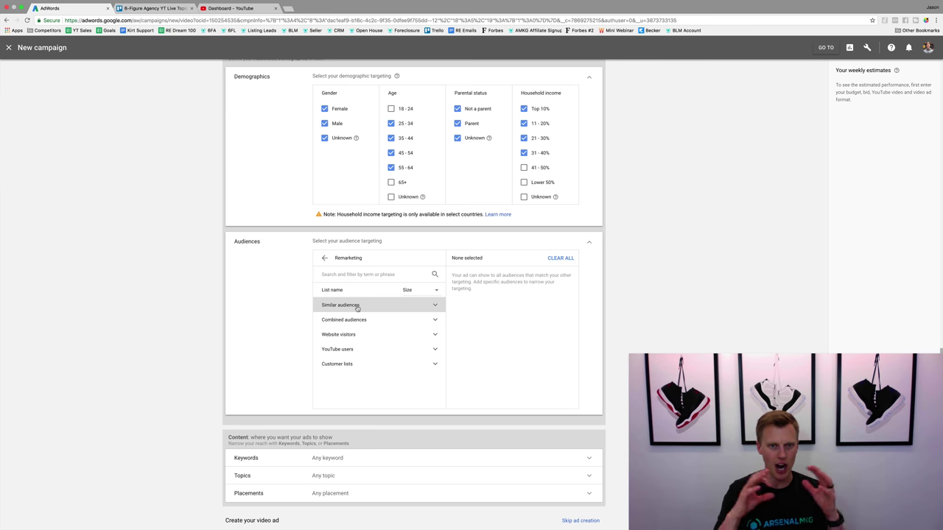
left_click(357, 308)
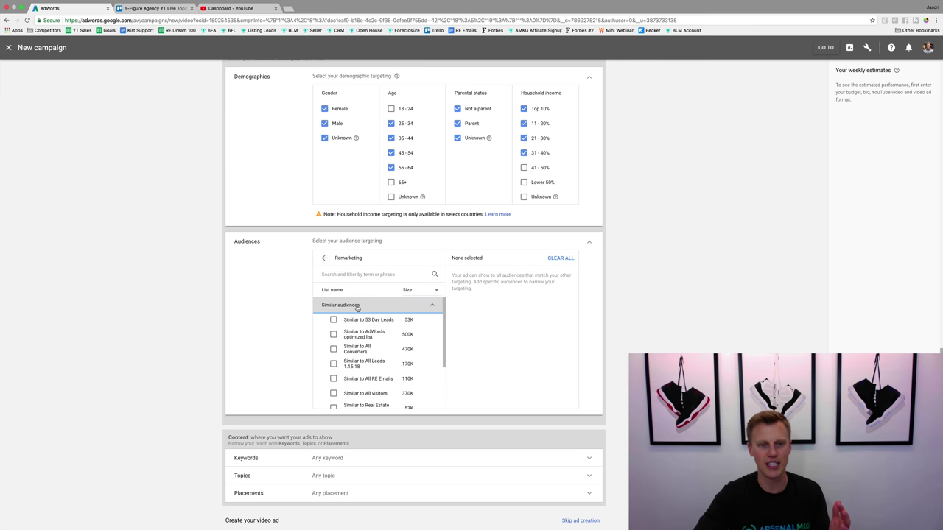
scroll(353, 331, "down", 4)
scroll(352, 350, "down", 1)
scroll(352, 350, "up", 5)
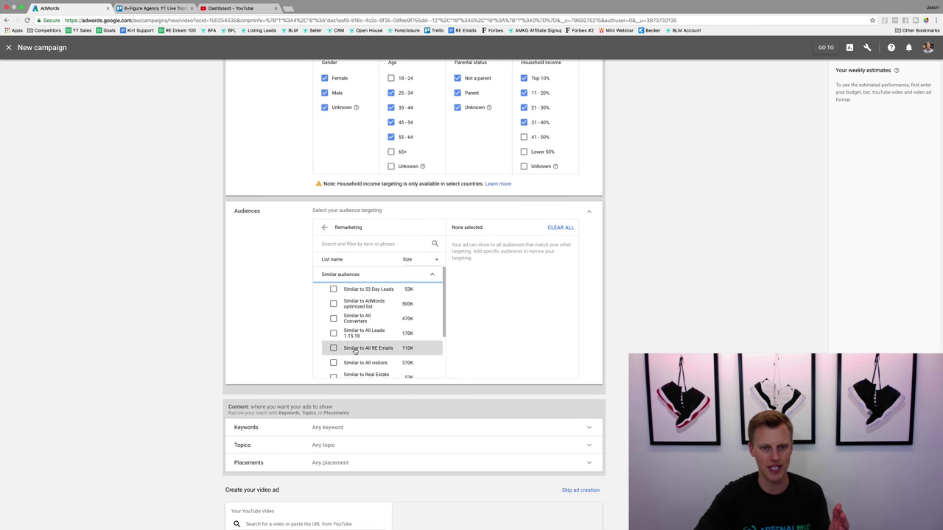
scroll(276, 364, "down", 2)
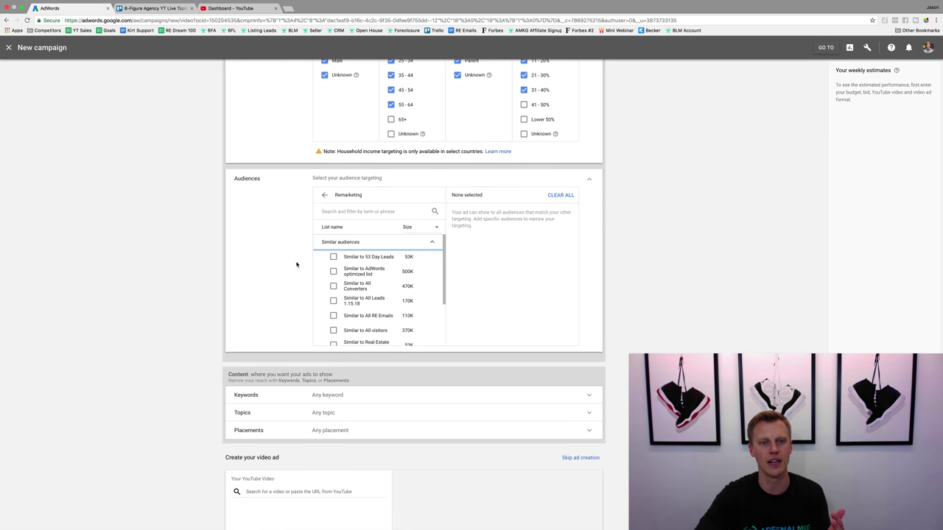
left_click(324, 194)
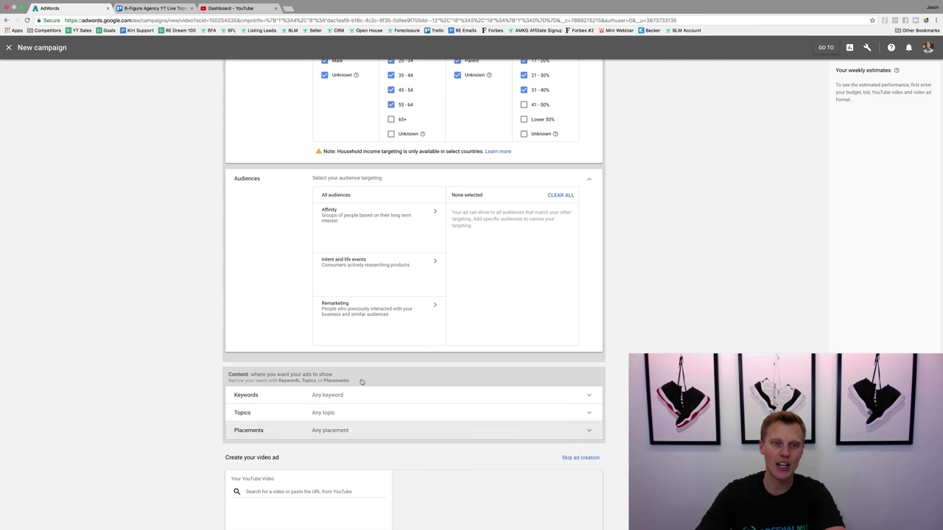
left_click(589, 180)
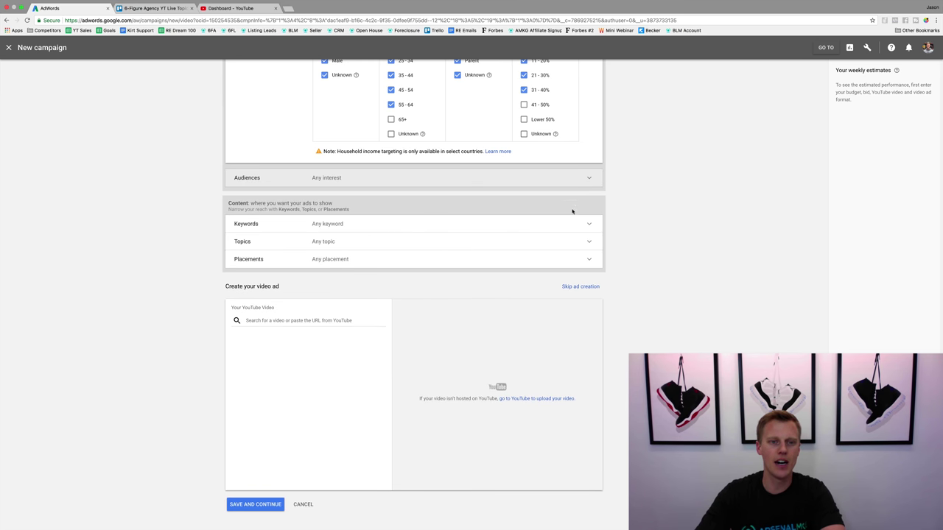
- Enter the targeting keywords "basketball shoes", "kobe basketball shoes" and "lebron", one per line
left_click(337, 225)
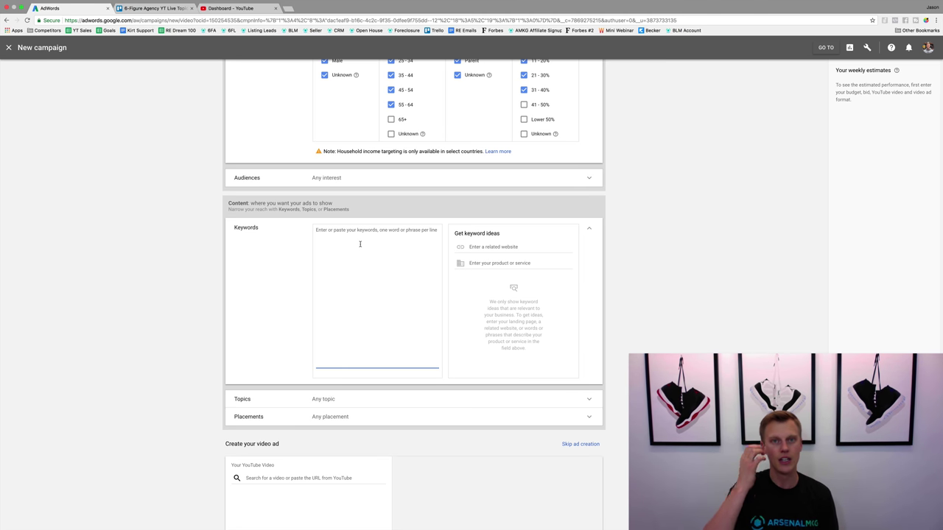
type("ba")
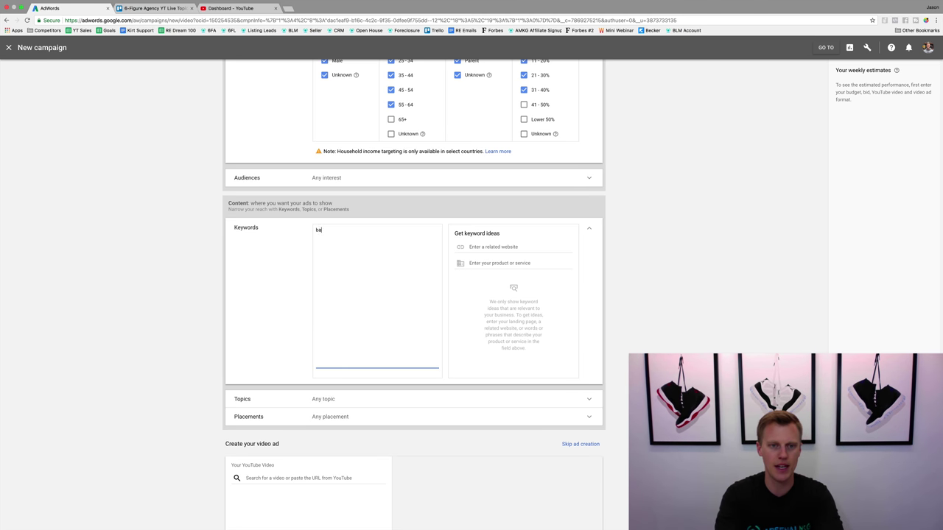
type("sketball shoe")
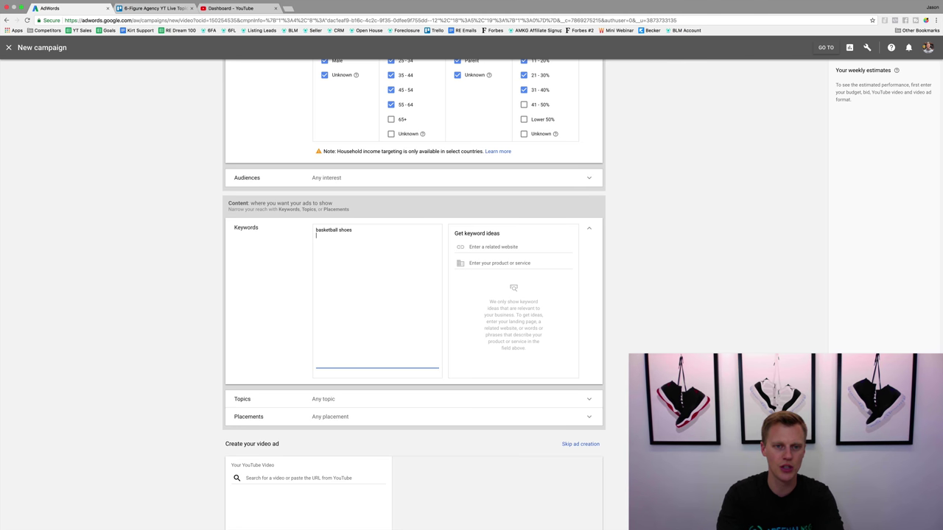
type("s")
key("Return")
type("kobe bas")
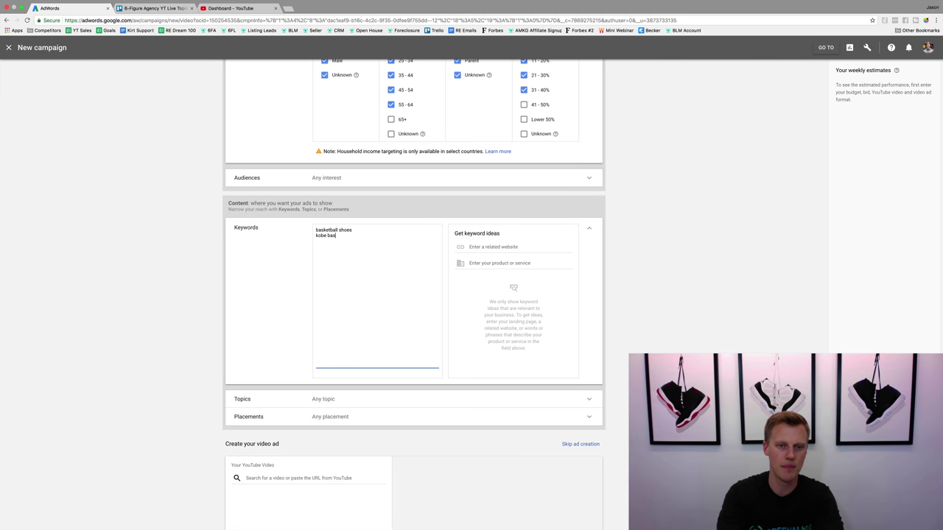
type("ketball shoes")
key("Return")
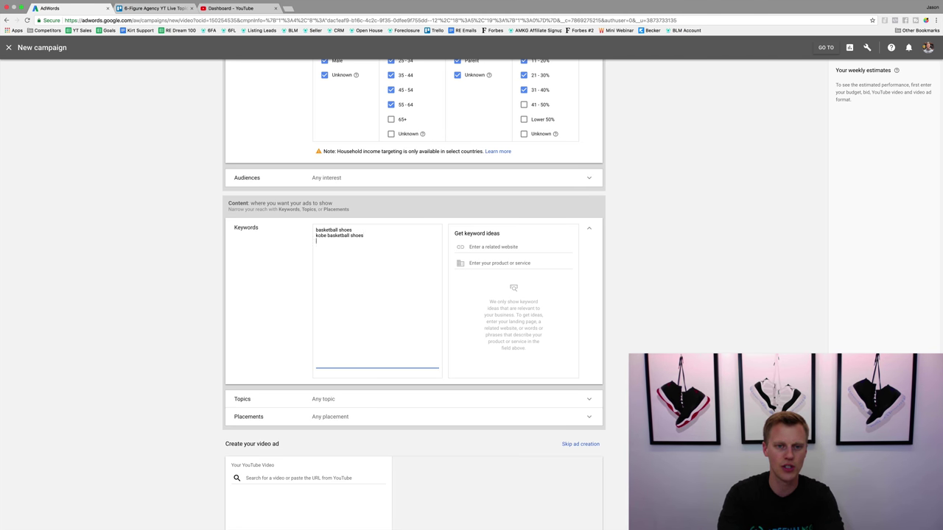
type("lebron")
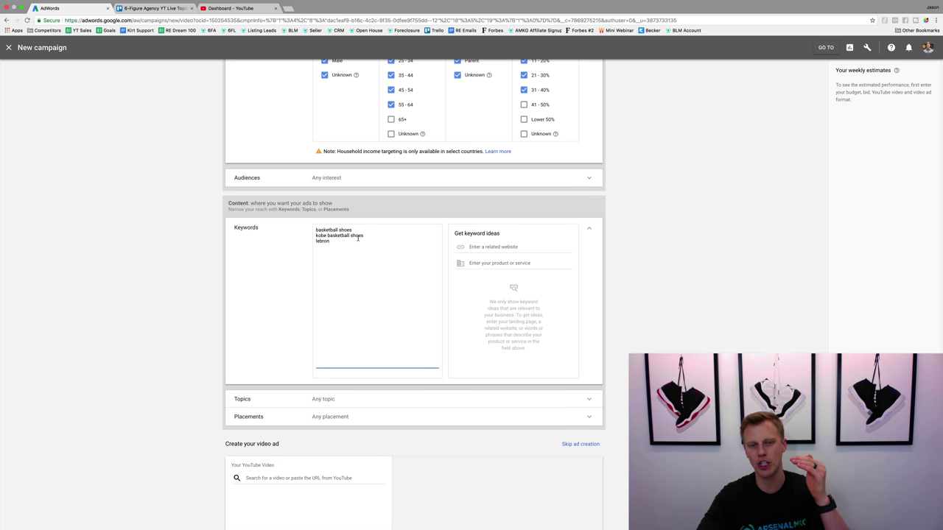
left_click_drag(356, 229, 316, 232)
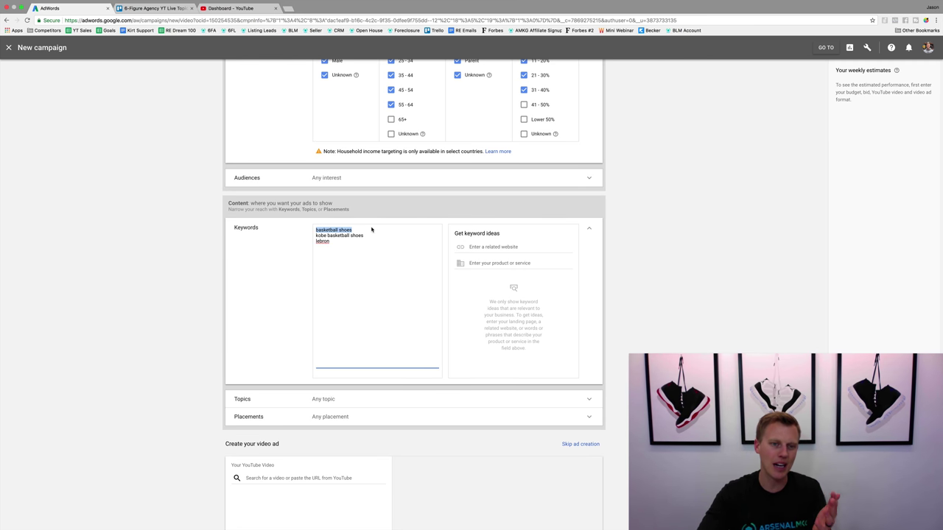
left_click(507, 247)
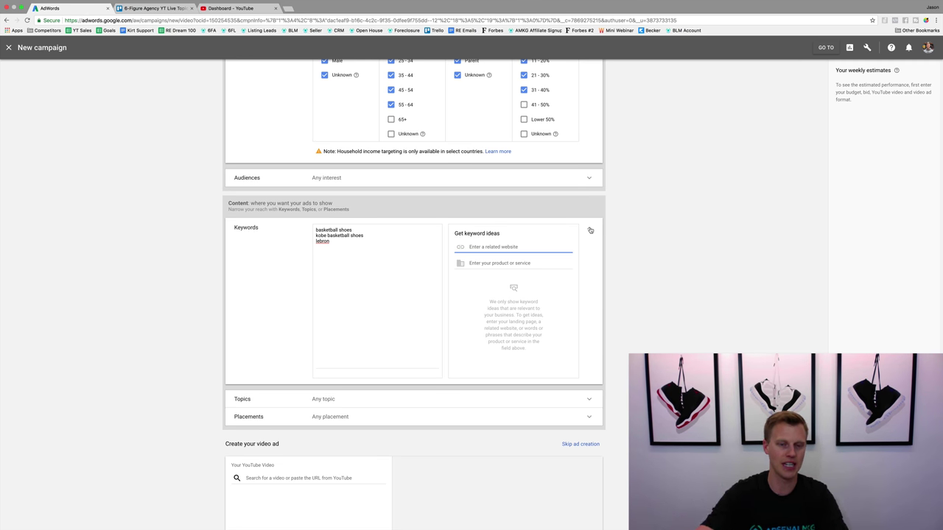
- Open the topic targeting and reopen the audience targeting to review them alongside the entered keywords
left_click(355, 398)
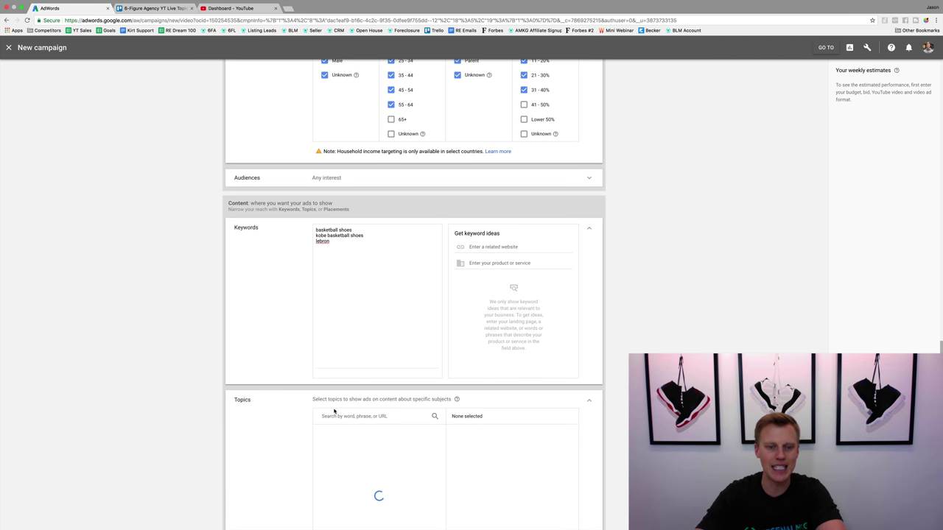
scroll(230, 435, "down", 3)
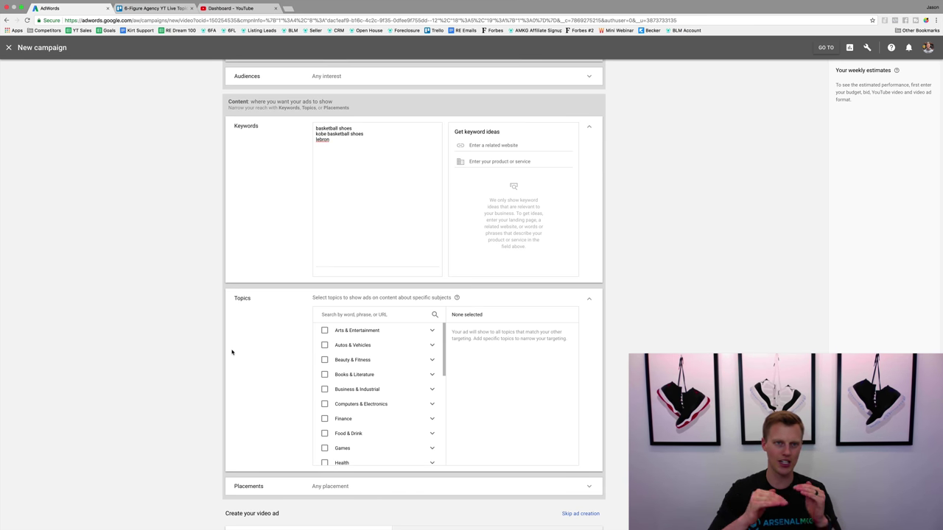
scroll(274, 205, "up", 1)
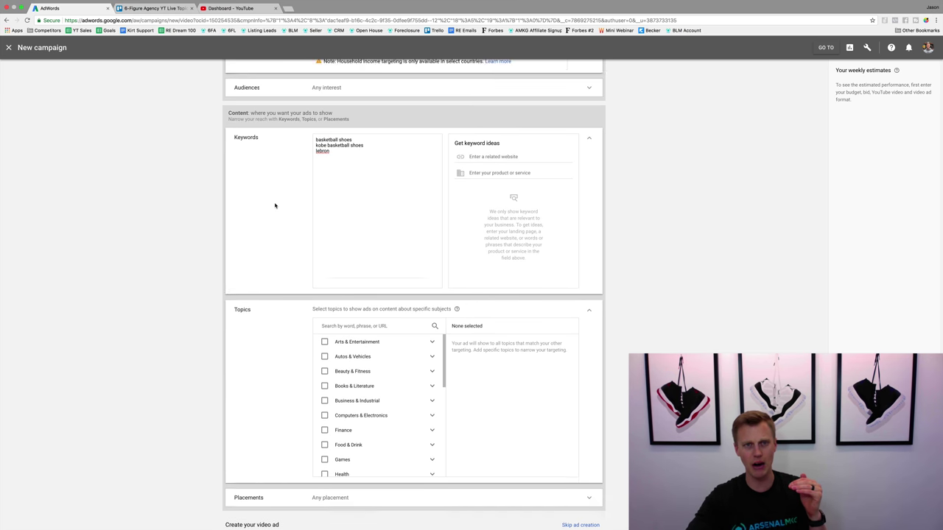
left_click(286, 108)
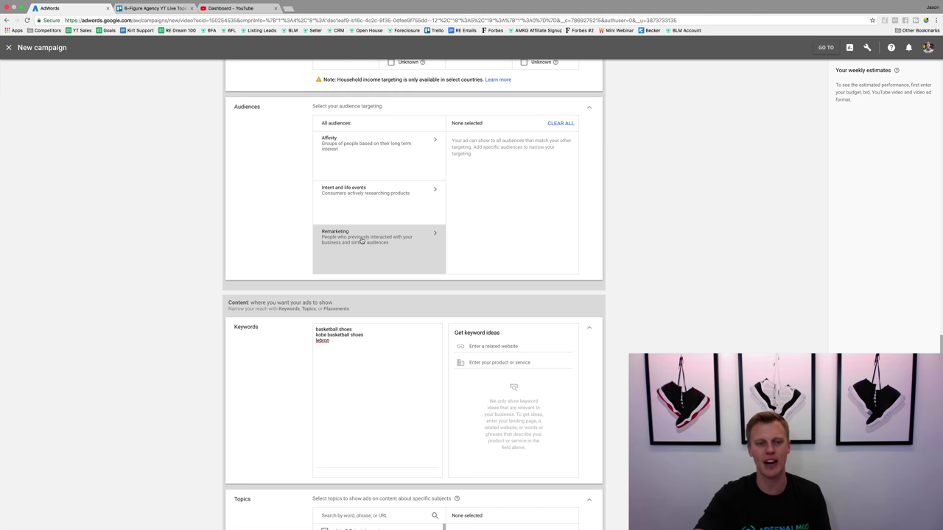
scroll(302, 249, "down", 3)
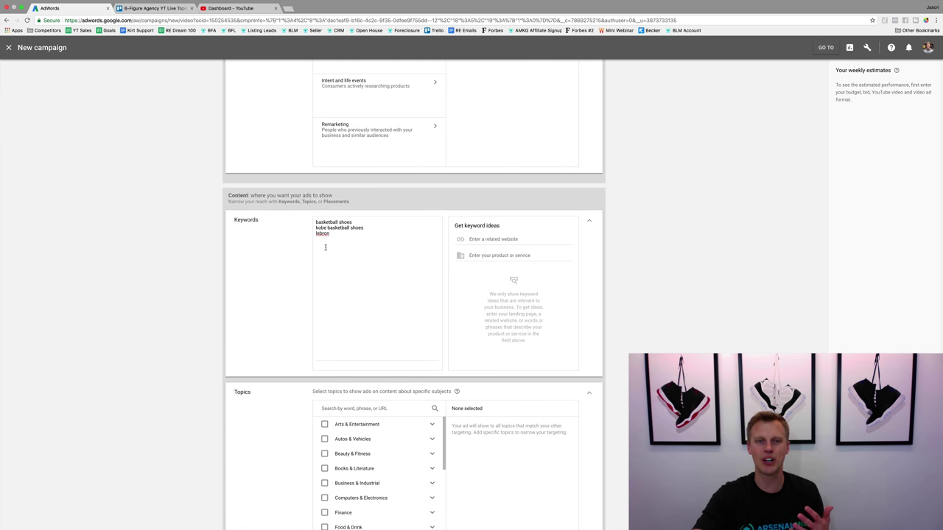
scroll(279, 273, "up", 2)
scroll(285, 299, "down", 6)
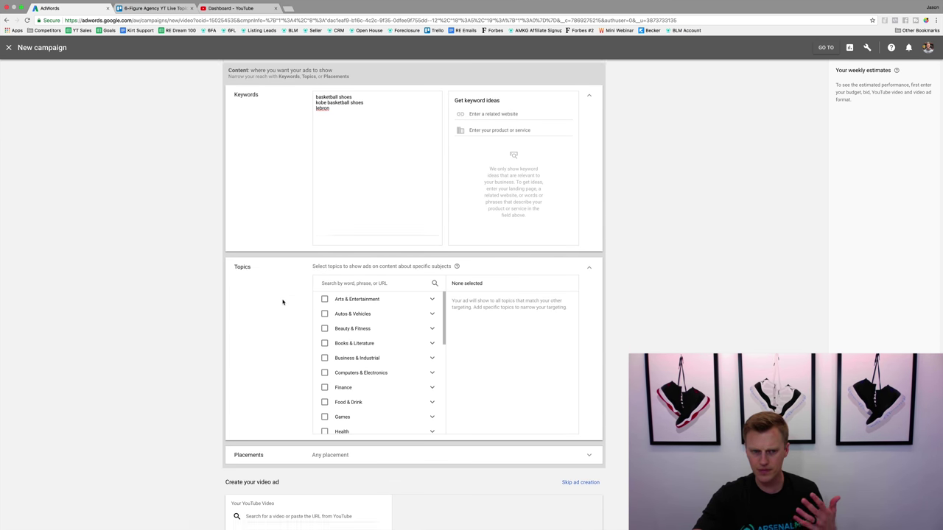
- Browse the topic categories from Arts & Entertainment down to World Localities, selecting none
scroll(282, 302, "down", 1)
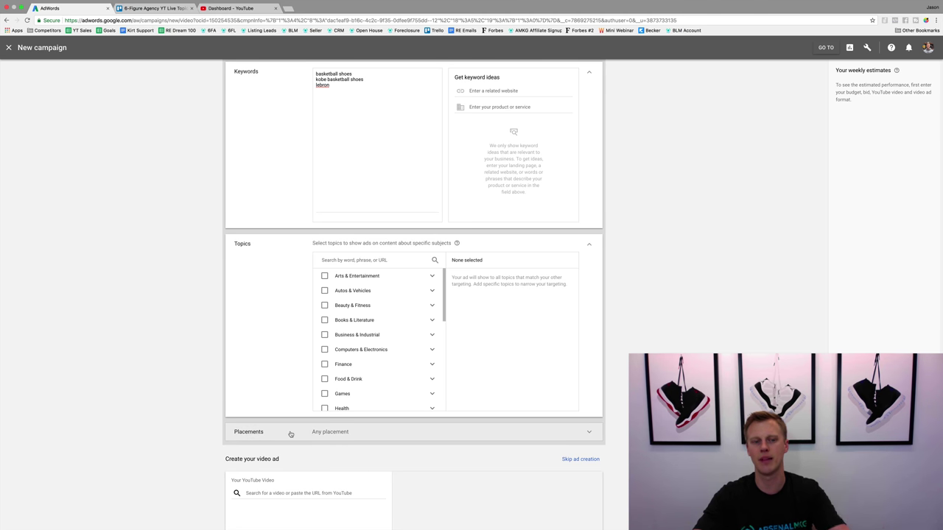
scroll(335, 302, "down", 1)
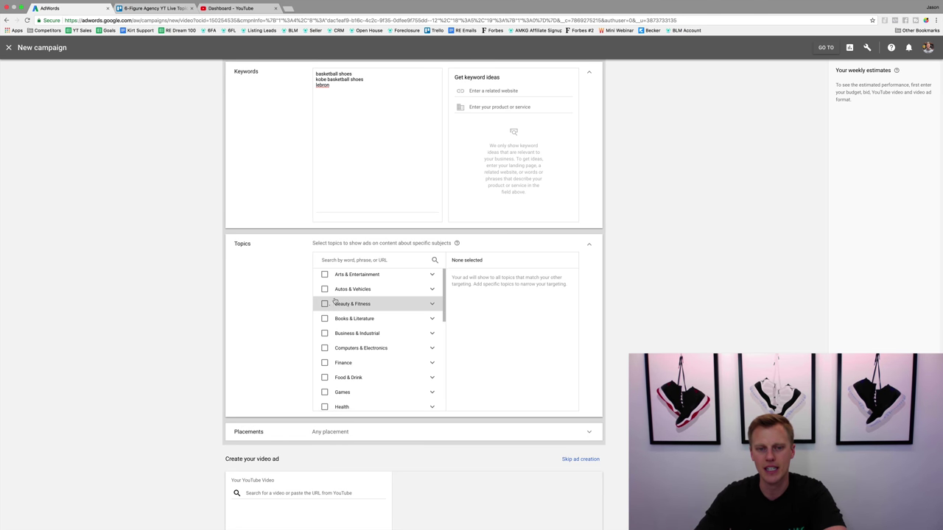
scroll(333, 302, "down", 2)
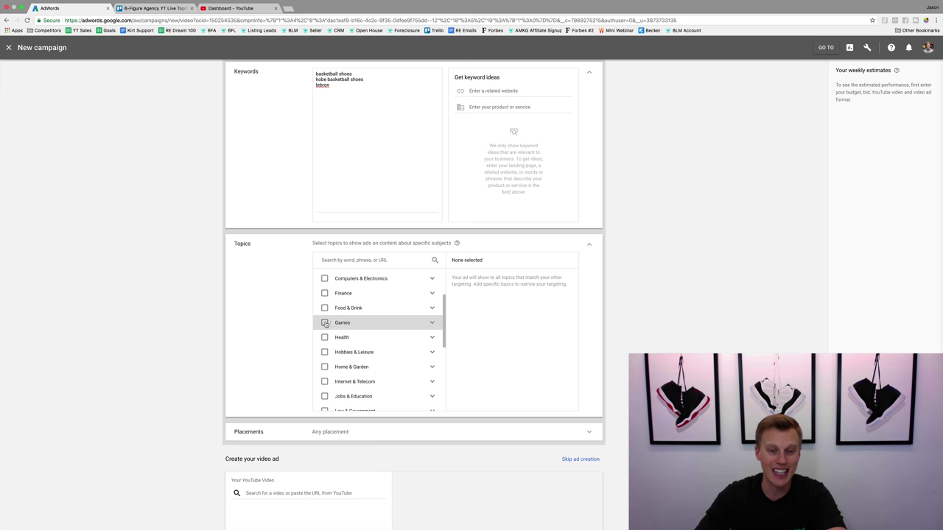
scroll(332, 367, "down", 1)
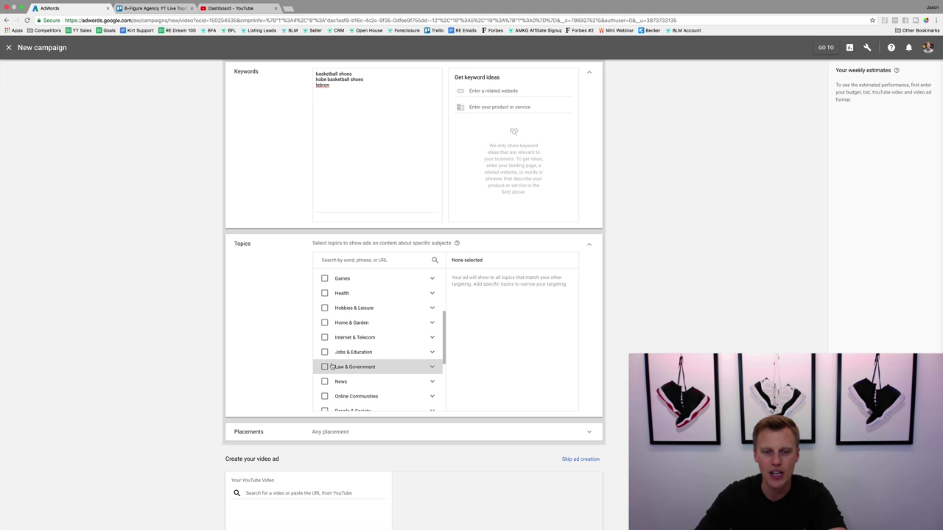
scroll(332, 367, "down", 5)
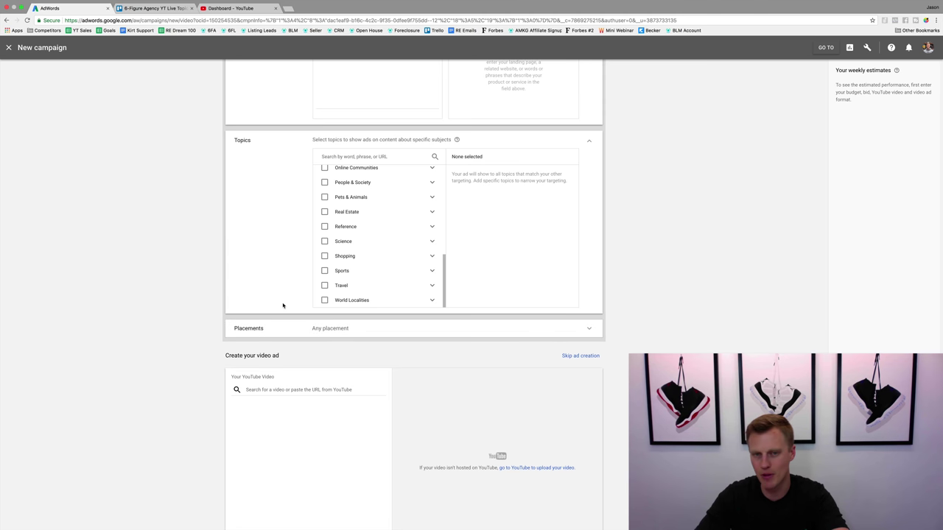
scroll(284, 300, "up", 2)
scroll(294, 253, "up", 4)
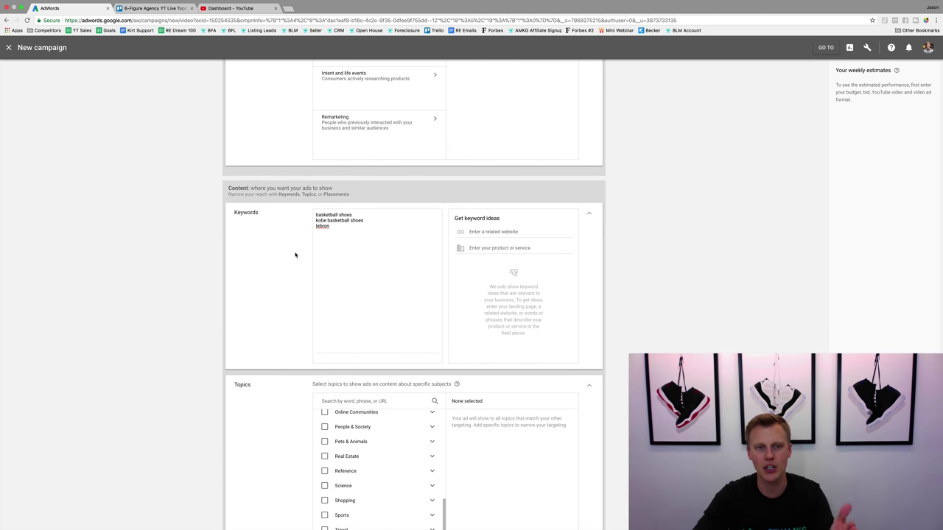
scroll(297, 391, "down", 5)
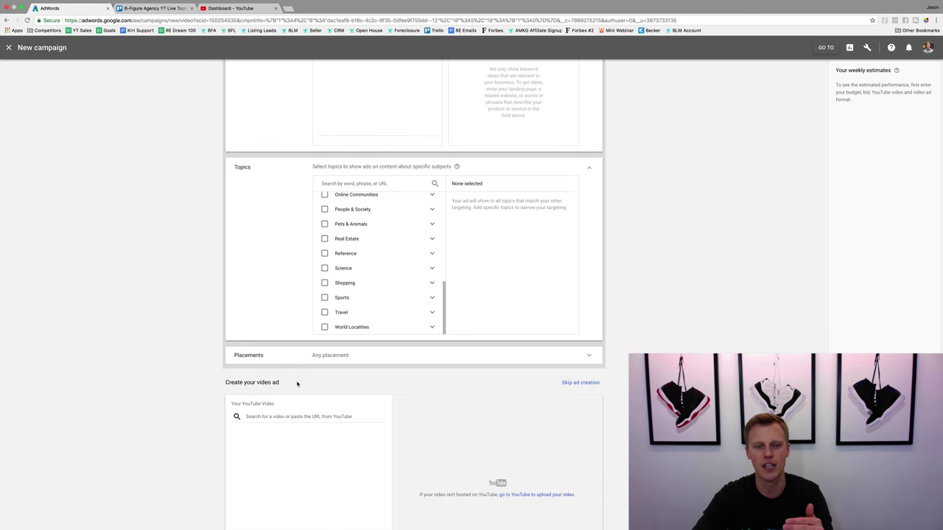
- Open the placement targeting, look at the YouTube channels category and return to all placement types
left_click(301, 363)
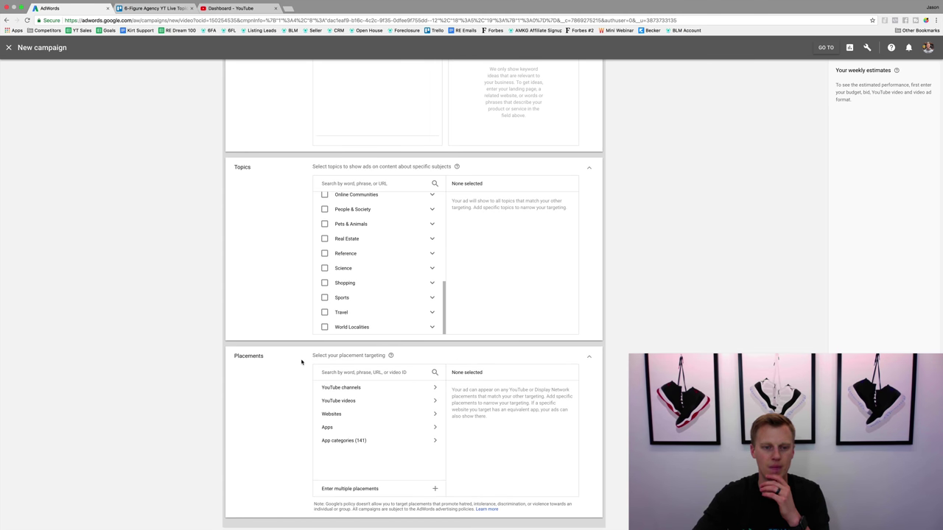
scroll(270, 376, "down", 1)
scroll(271, 376, "down", 4)
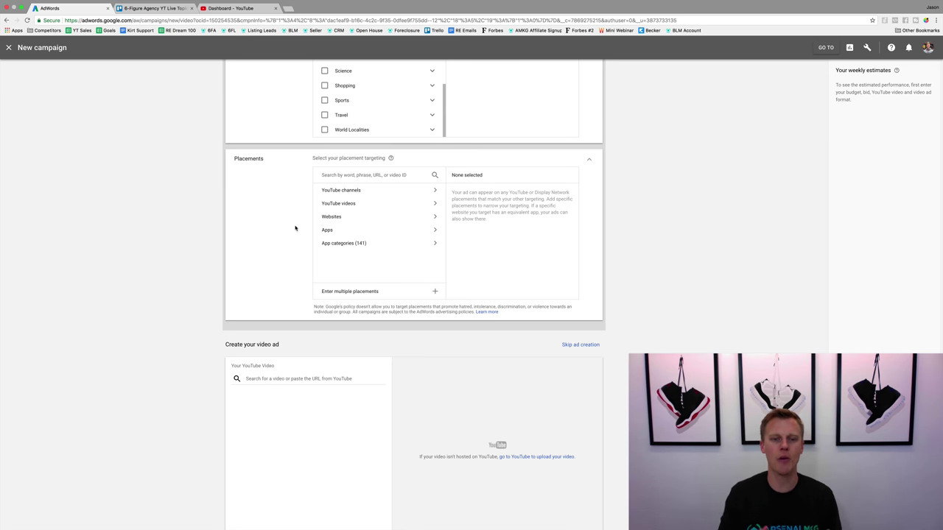
left_click(341, 191)
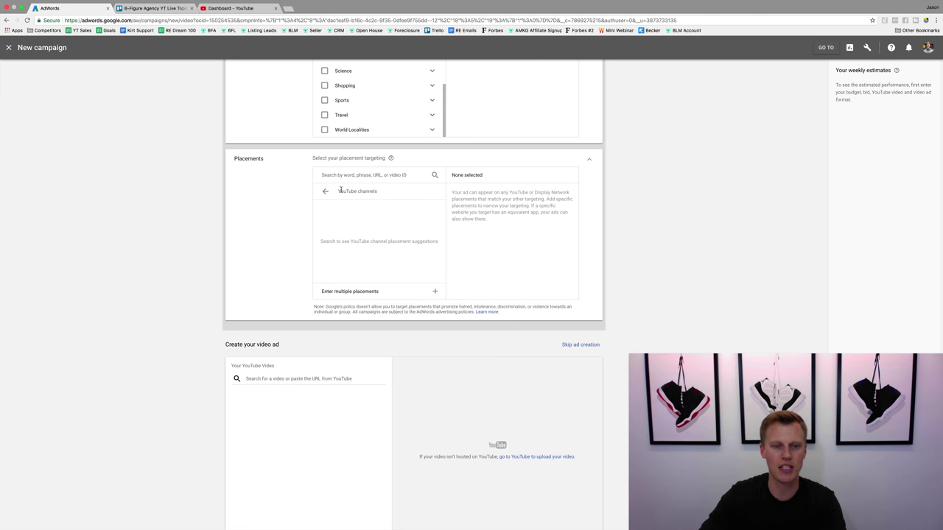
left_click(324, 191)
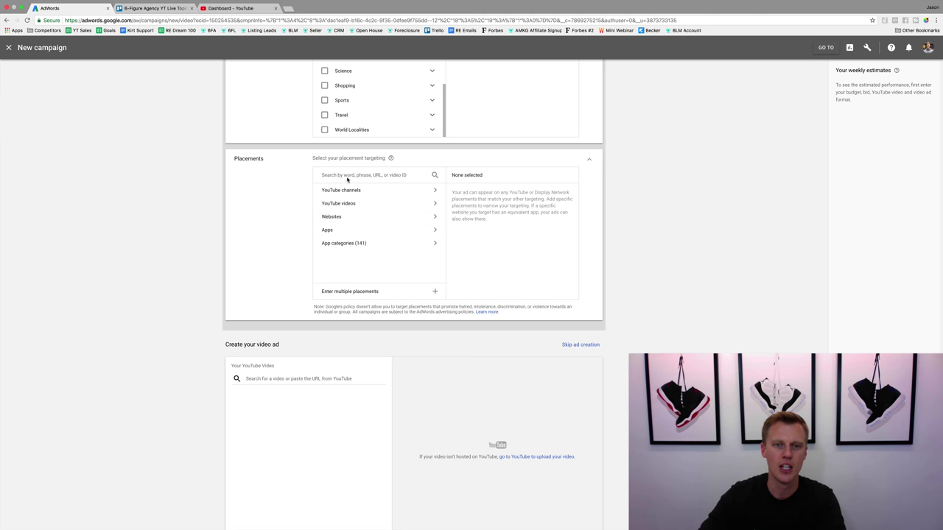
- Search the placements for "basketball shoes" and open the suggested YouTube videos
left_click(347, 176)
type("bask")
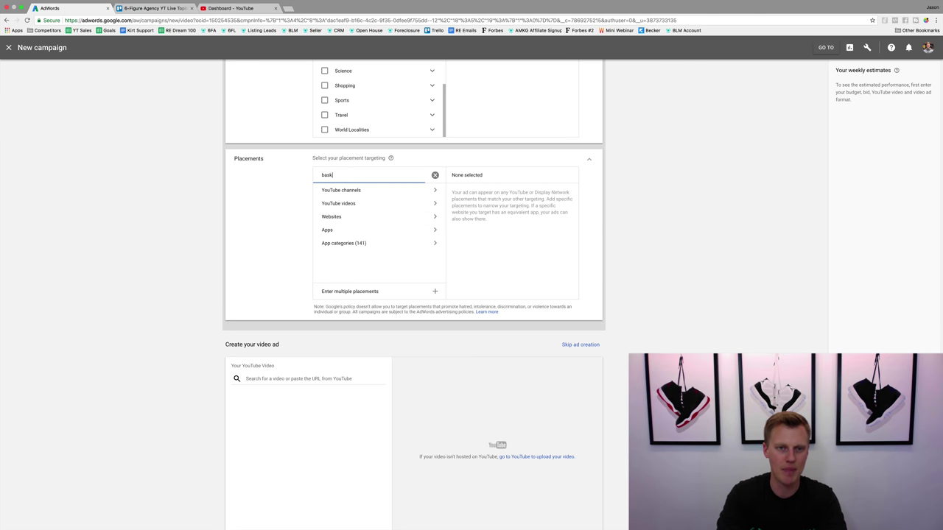
type("etball shoes")
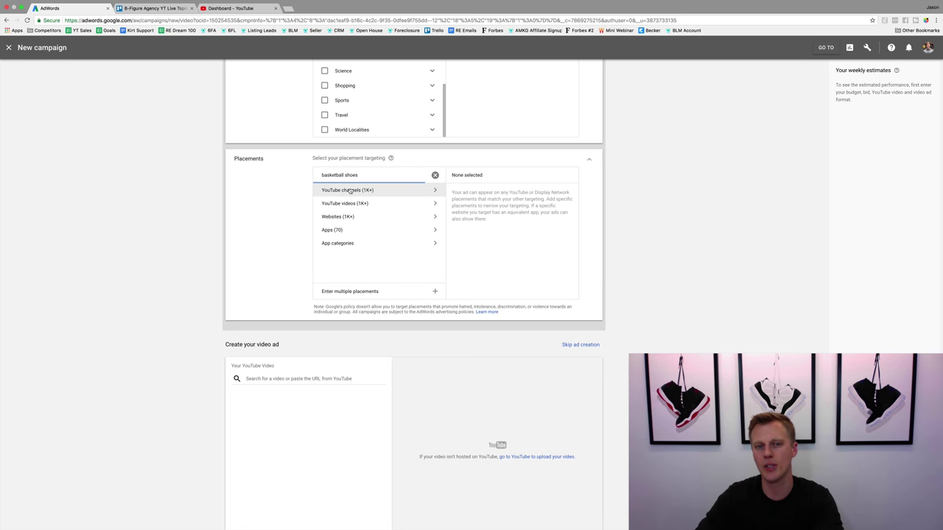
left_click(351, 205)
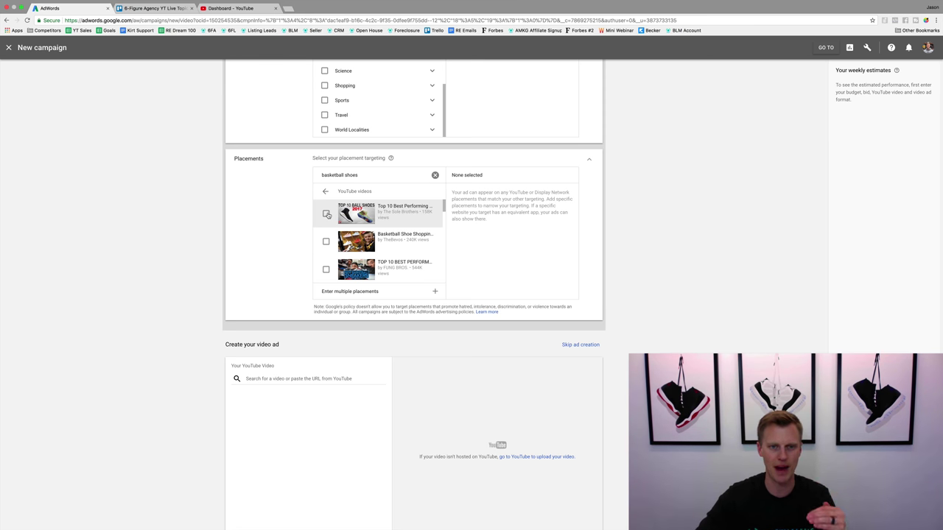
- Add the first five suggested YouTube videos, from "Top 10 Best Performing Basketball Shoes of 2017!" through "Top 10 Basketball Shoes of 2017!", as placements
left_click(327, 214)
left_click(325, 241)
left_click(326, 268)
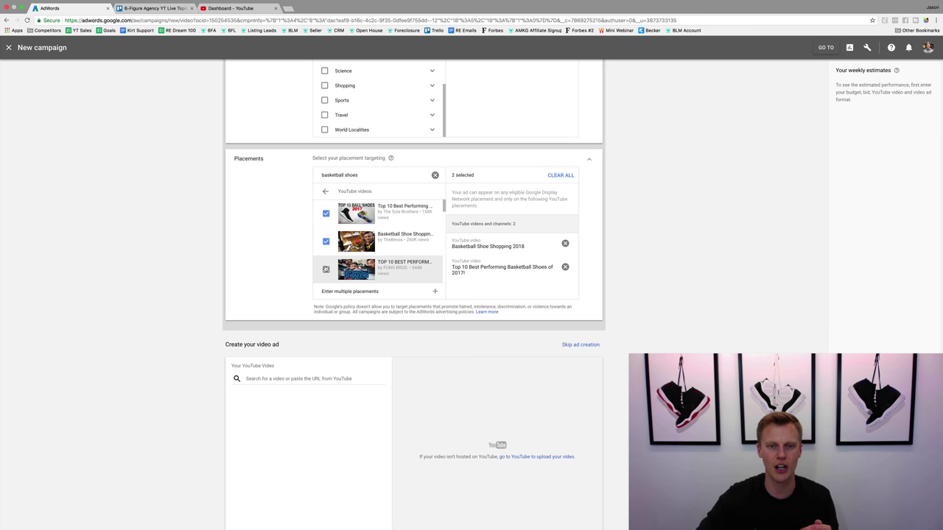
scroll(336, 258, "down", 1)
scroll(336, 254, "down", 1)
left_click(326, 245)
scroll(330, 265, "down", 1)
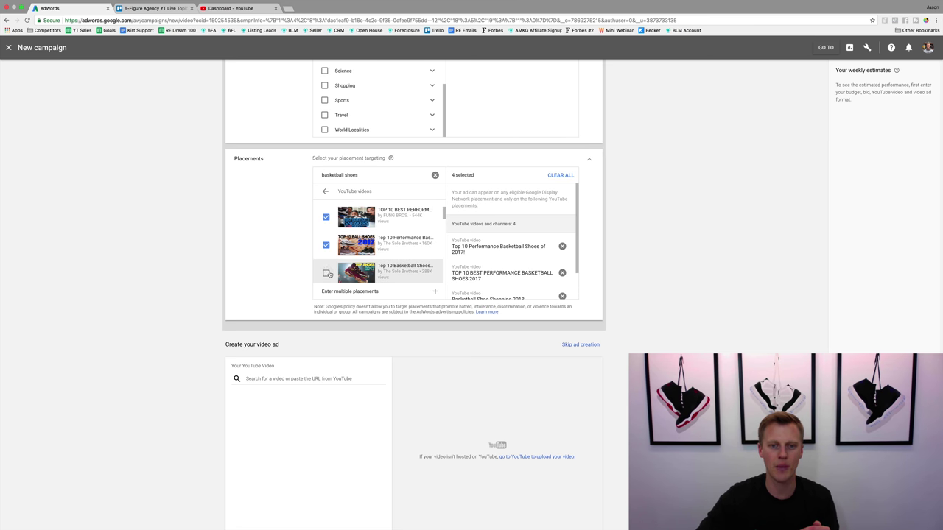
left_click(326, 273)
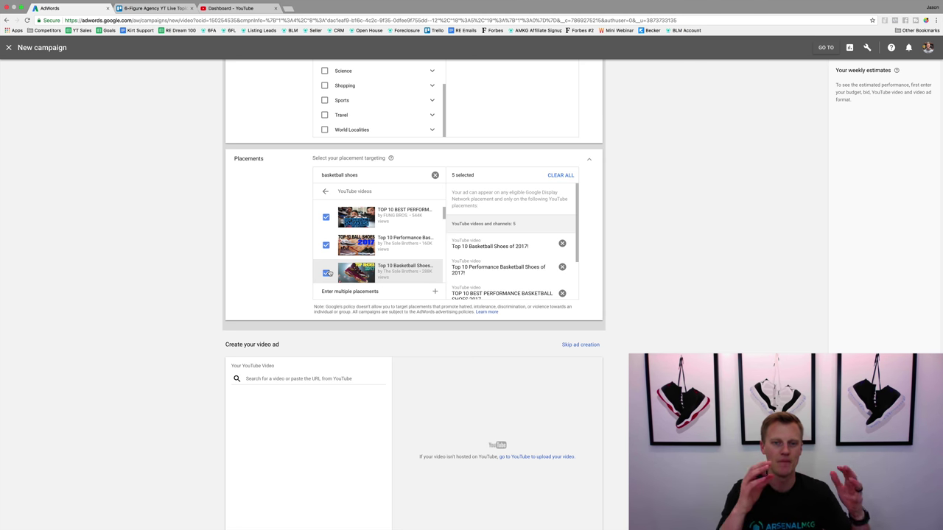
- Add the videos "Basketball Shoe Shopping 2017", "Top 5 Outdoor Basketball Shoes!" and "Top Budget Model Basketball Shoes!" as placements
scroll(331, 258, "down", 4)
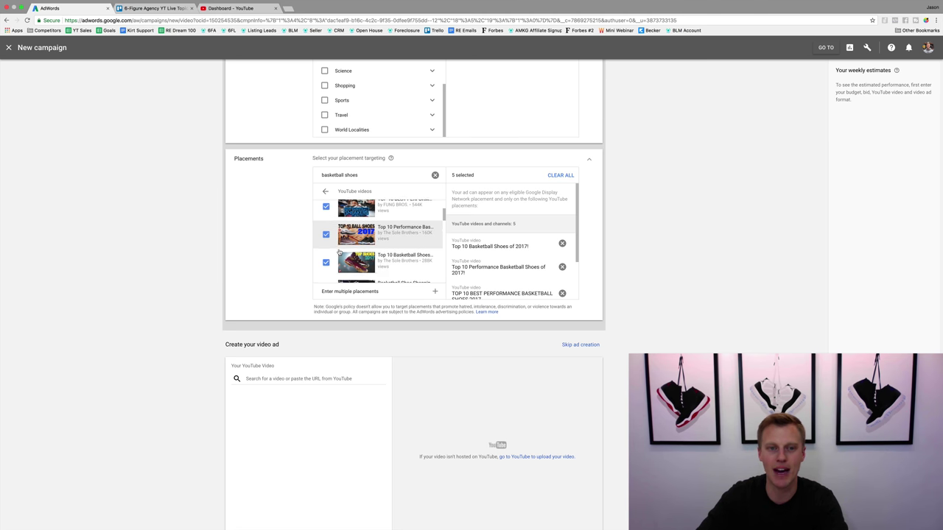
left_click(325, 206)
left_click(325, 235)
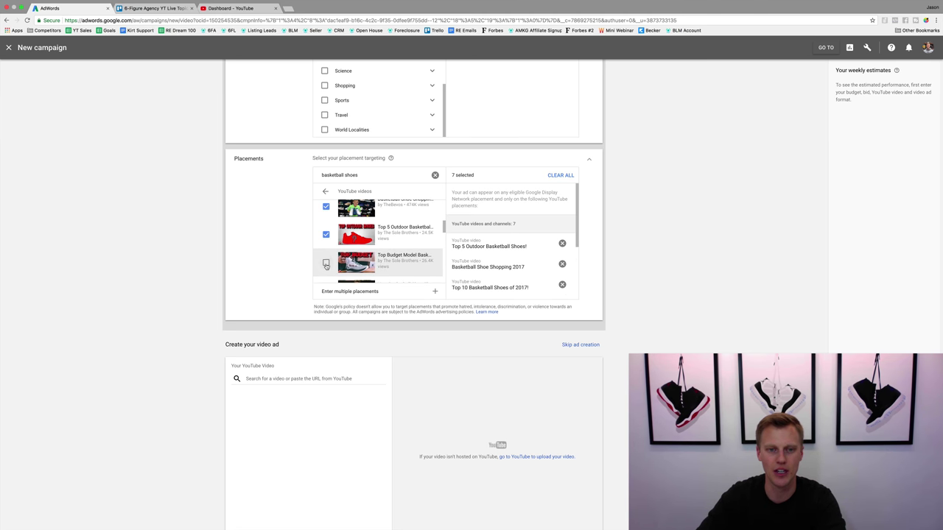
left_click(326, 262)
- Search the YouTube video placements for "lebron shoes" and add the first three suggested videos as placements
triple_click(335, 174)
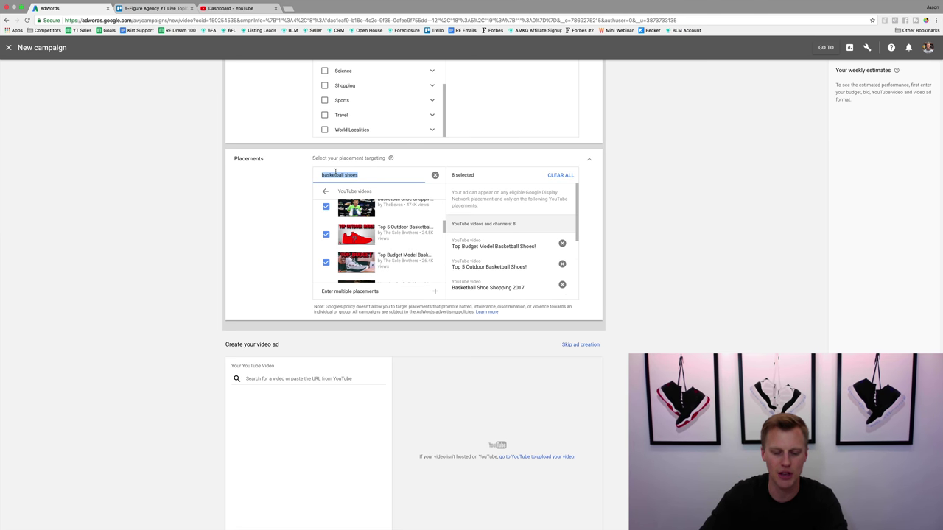
type("lebron ")
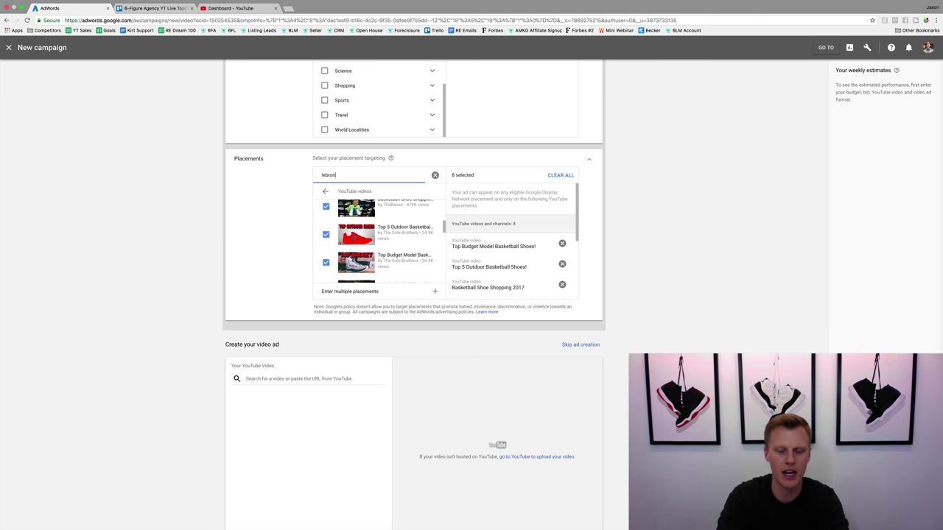
type("shoes")
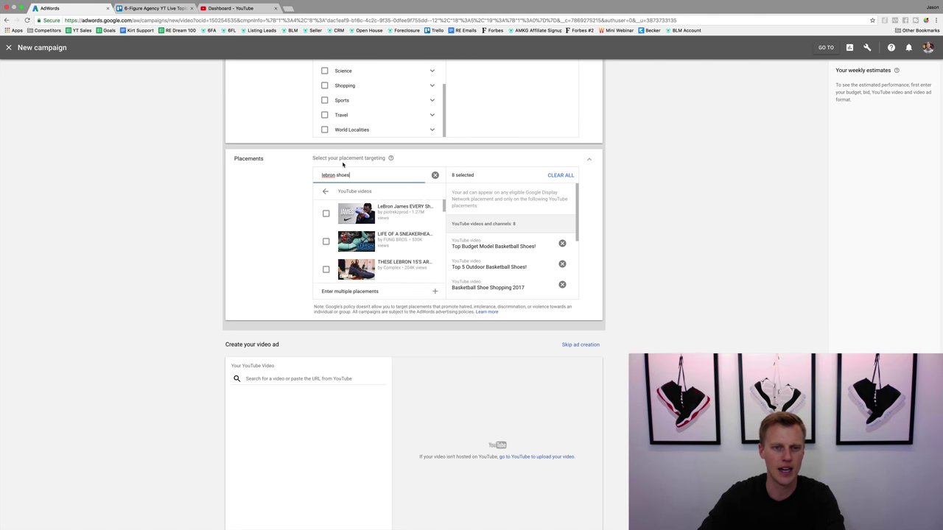
left_click(326, 213)
left_click(327, 241)
left_click(327, 268)
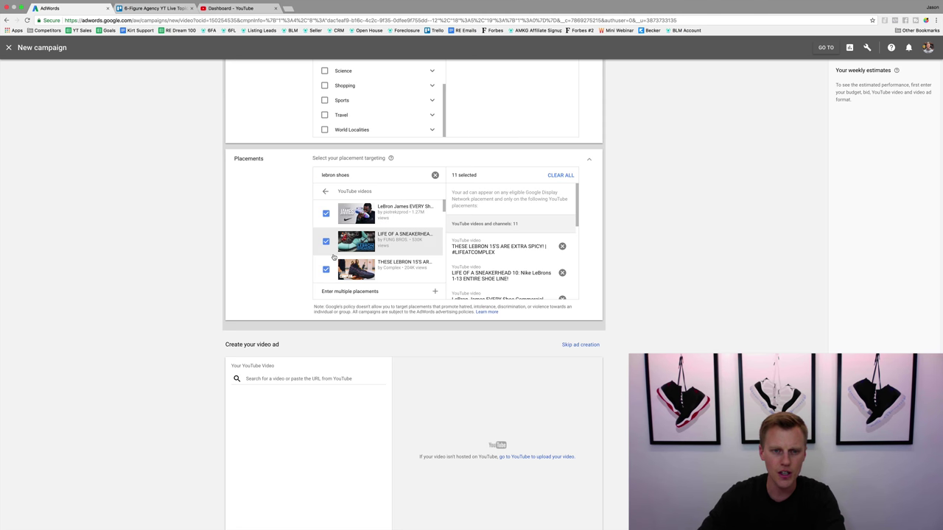
- Add the videos "LeBron James Gives Us an Inside Peek at His Sneaker Closet", "Top 10 Nike Lebron 13 Shoes of 2016" and the special EQUALITY shoes video
scroll(326, 250, "down", 2)
left_click(326, 247)
left_click(326, 275)
scroll(327, 265, "down", 2)
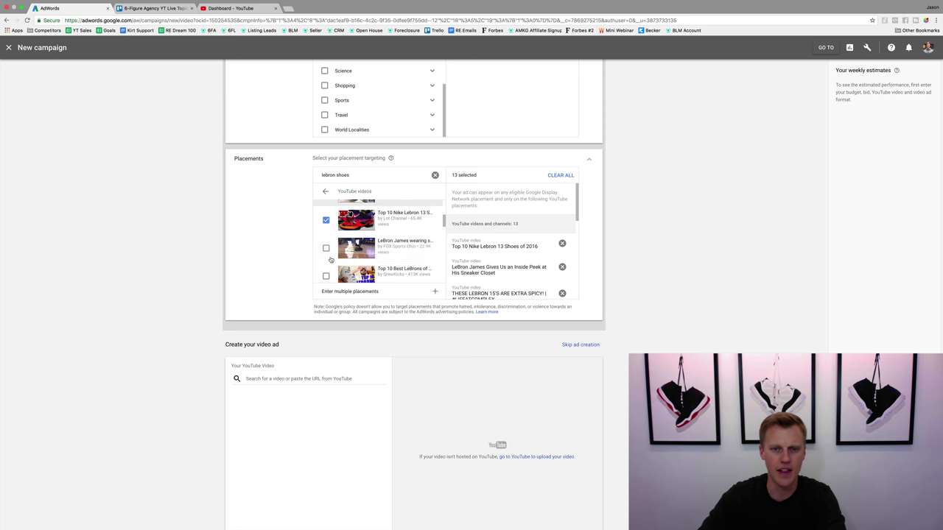
left_click(326, 248)
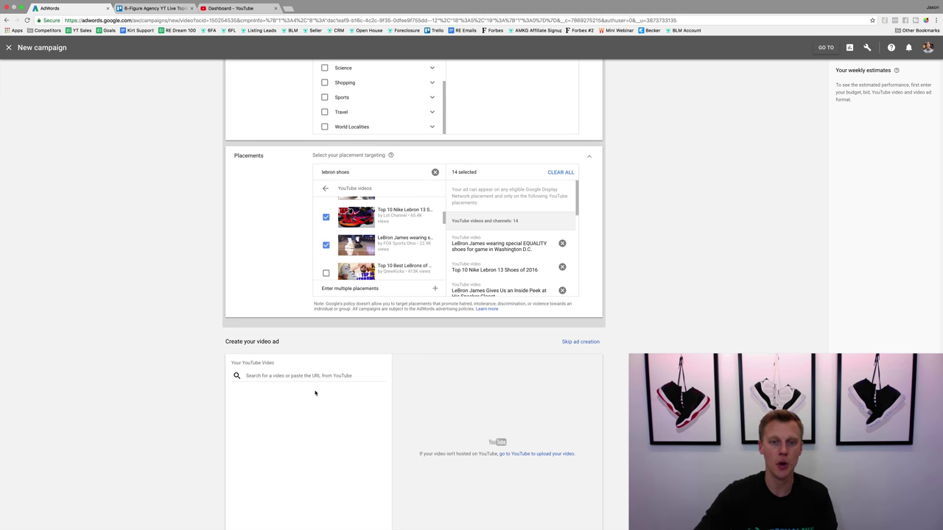
scroll(310, 387, "up", 3)
scroll(266, 379, "down", 3)
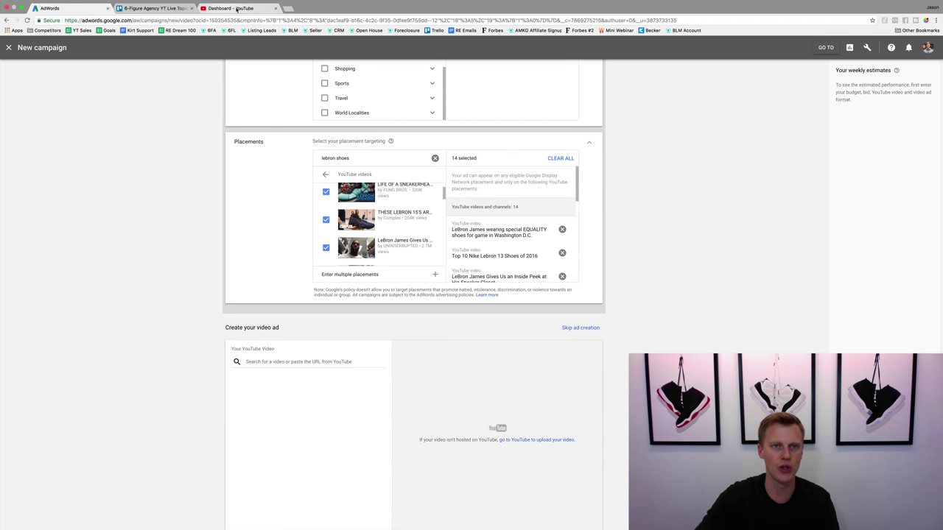
- Open youtube.com in a new browser tab, open the video "10 Most OVERPAID Players In The NBA Today" and copy its URL
left_click(287, 8)
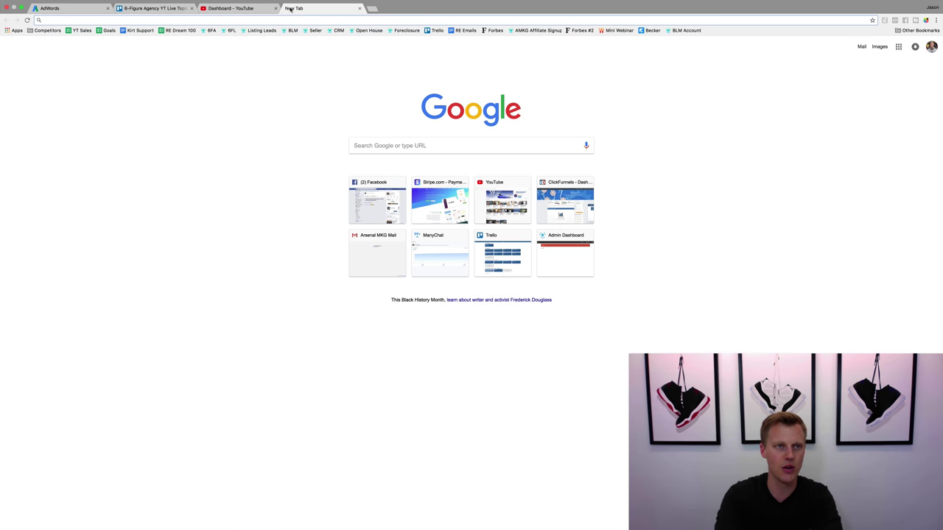
type("youtube.com")
key("Return")
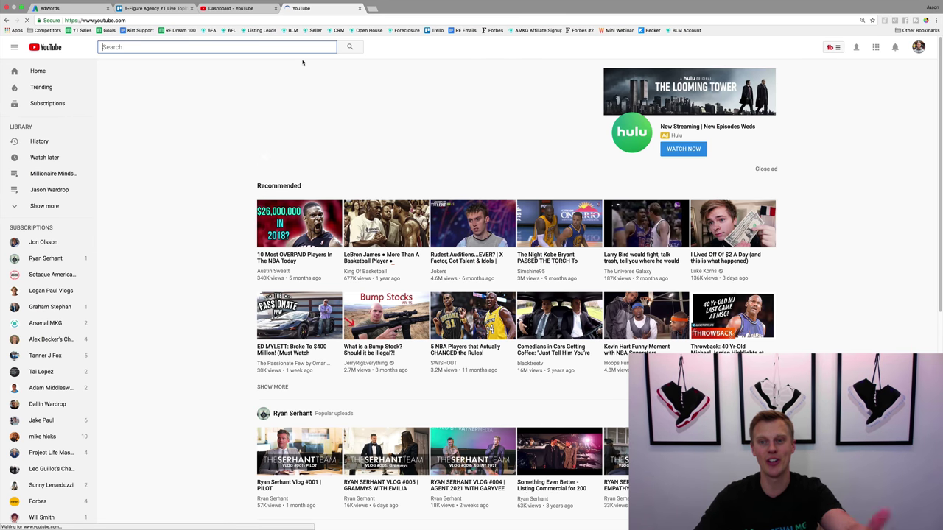
left_click(285, 252)
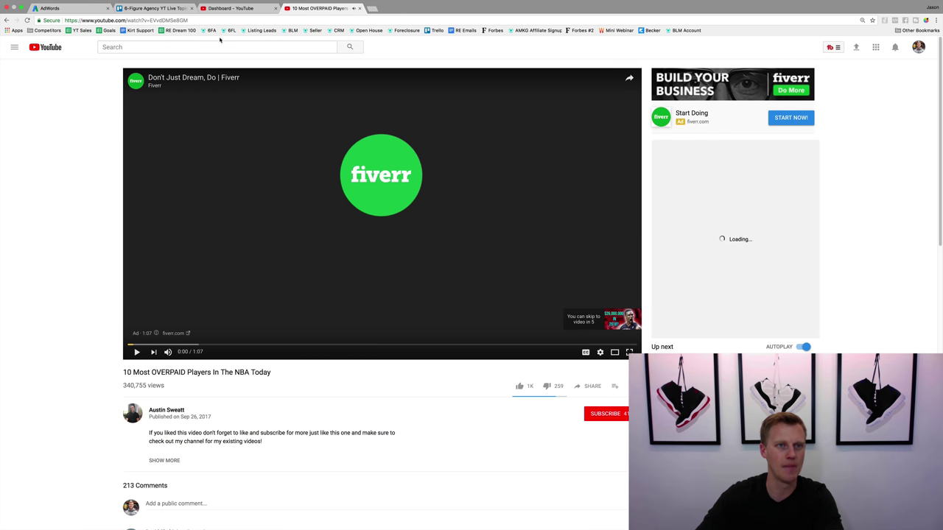
key("super+l")
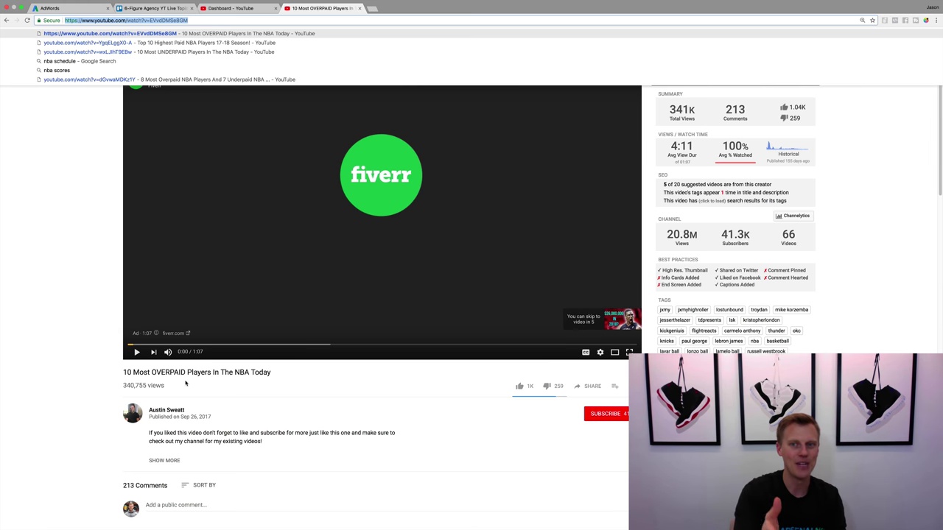
left_click(51, 323)
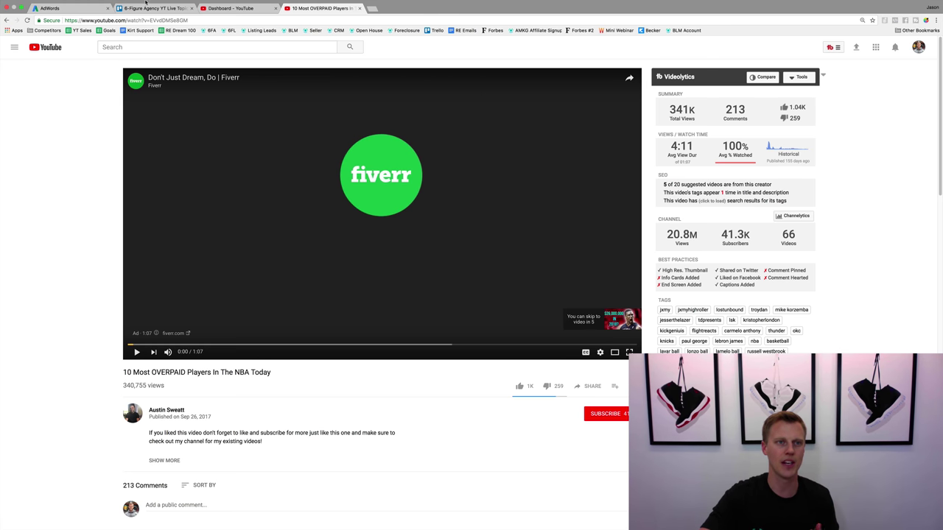
- Return to AdWords, paste the copied URL as the ad's YouTube video and choose the In-stream ad format
left_click(78, 9)
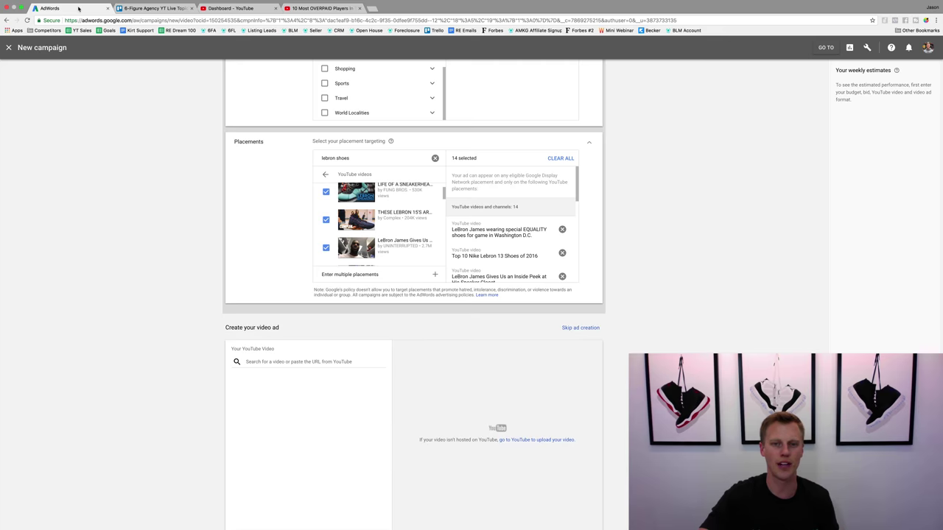
left_click(283, 361)
key("ctrl+v")
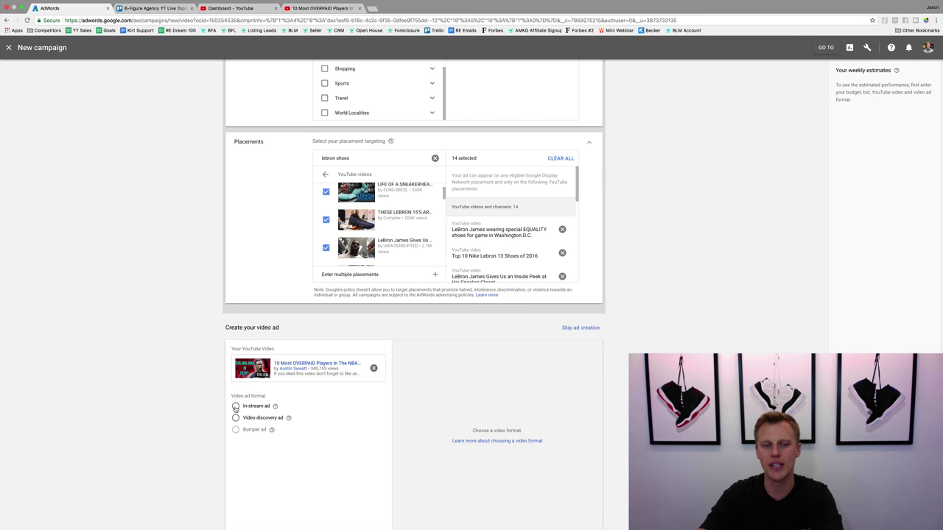
left_click(236, 405)
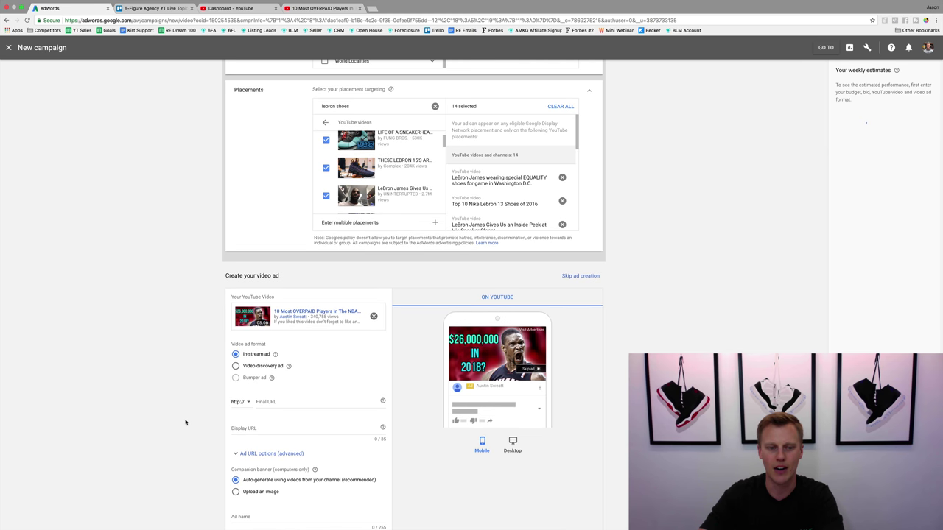
- Open the landing page yoursocialsystem.com/leads in a new browser tab and copy its address
key("super+t")
type("yoursocialsystem.com/re")
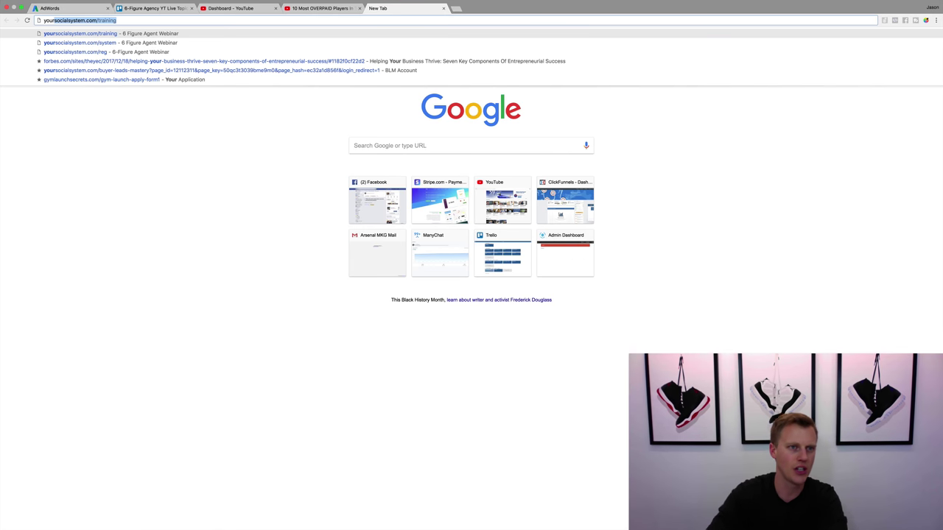
key("BackSpace")
key("BackSpace")
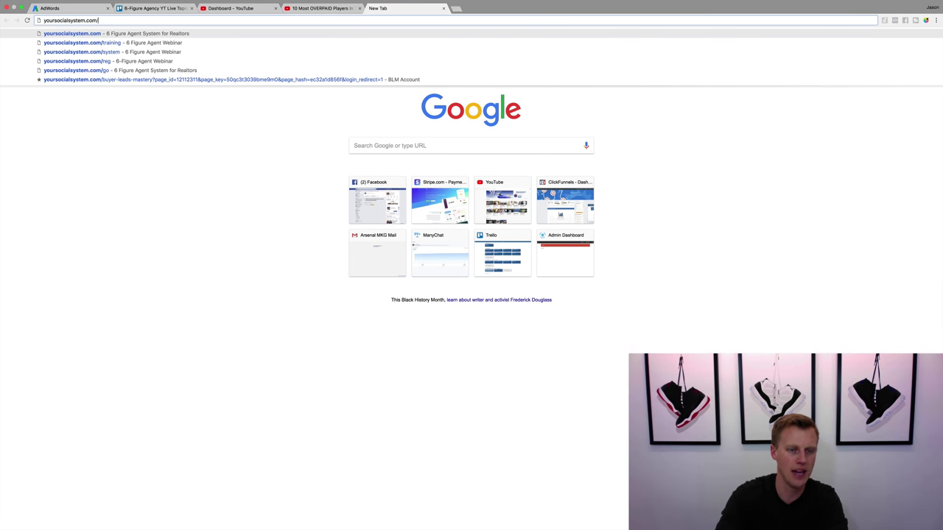
type("leads")
key("Return")
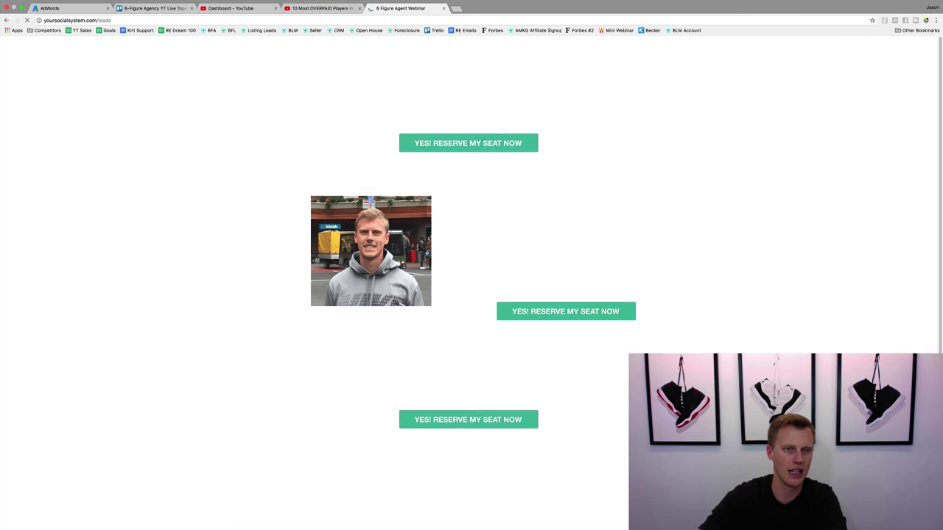
left_click(128, 20)
key("ctrl+c")
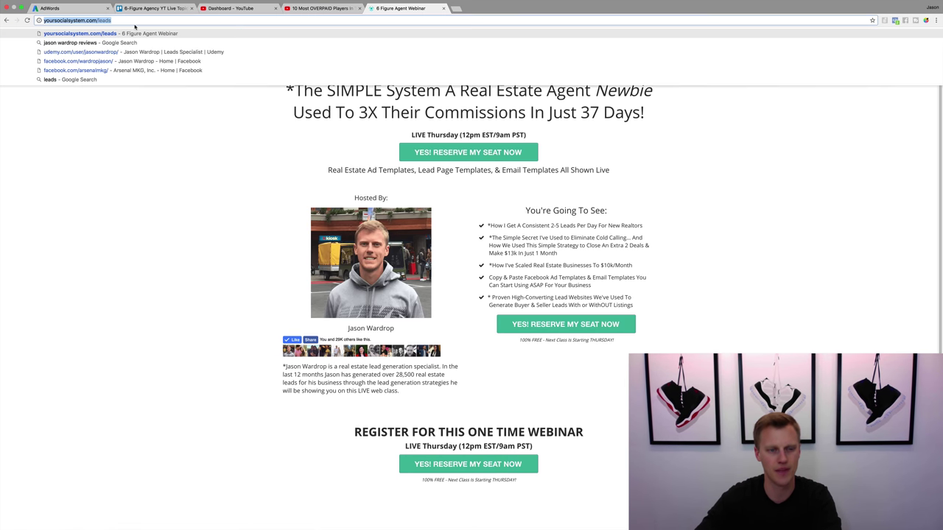
- In AdWords, set the video ad's final URL and display URL to yoursocialsystem.com/leads and open the ad name for editing
left_click(92, 8)
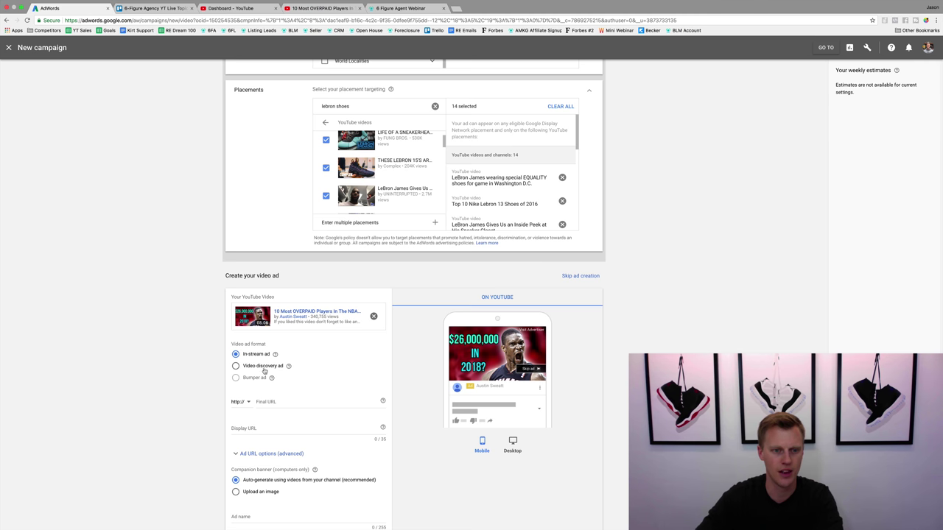
left_click(284, 403)
key("ctrl+v")
left_click(280, 429)
key("ctrl+v")
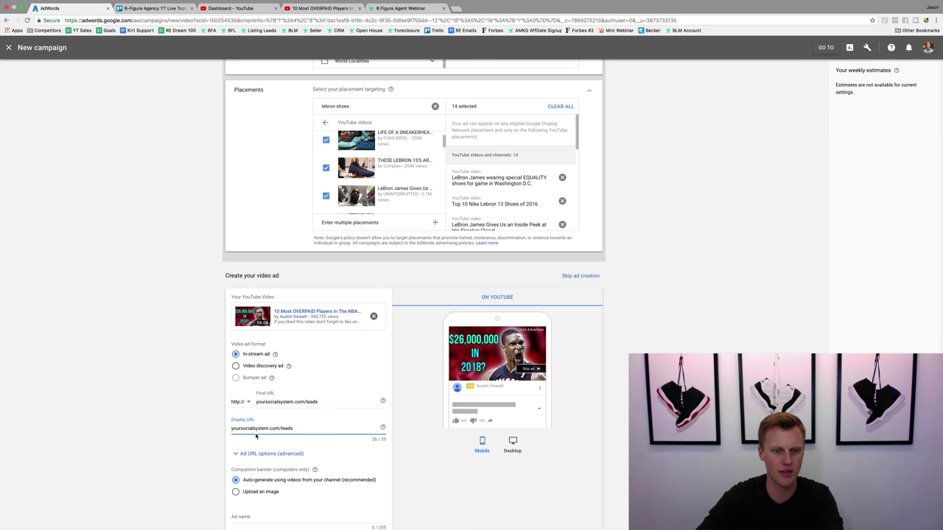
scroll(199, 417, "down", 3)
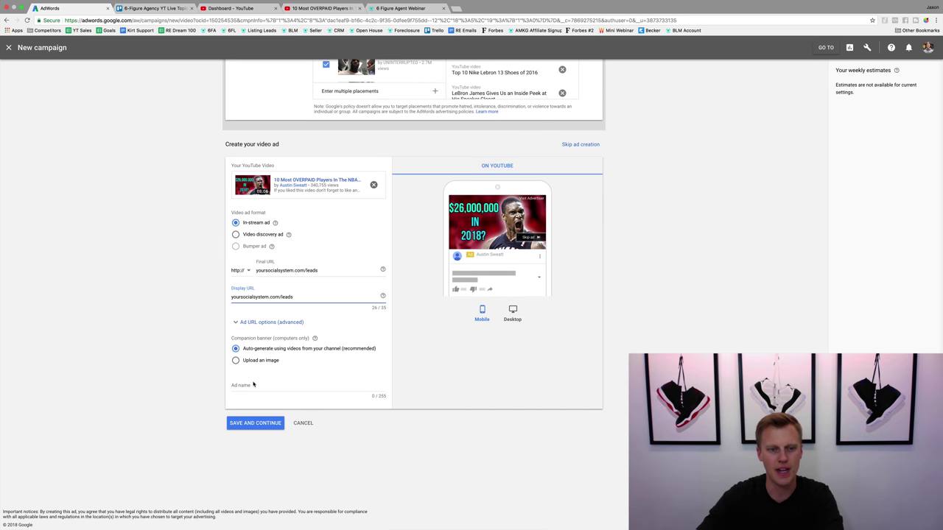
left_click(253, 386)
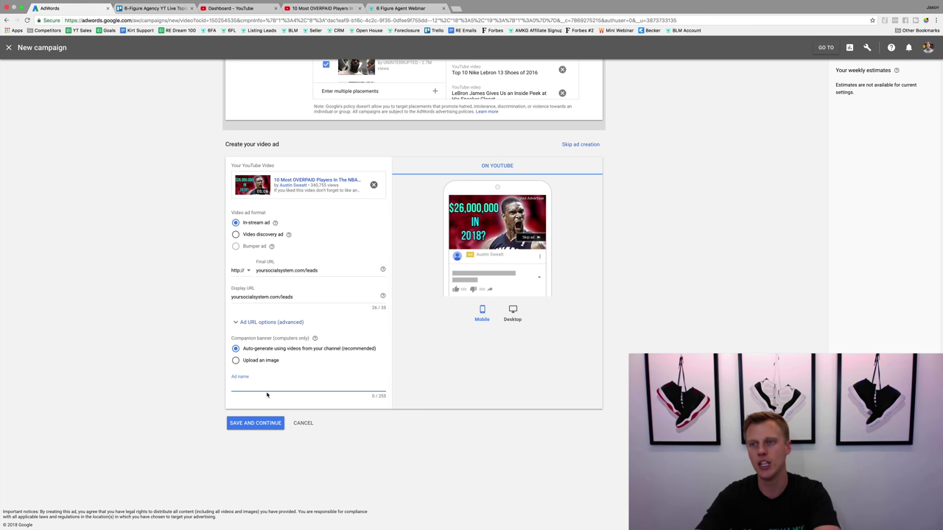
scroll(267, 395, "up", 6)
scroll(266, 395, "down", 3)
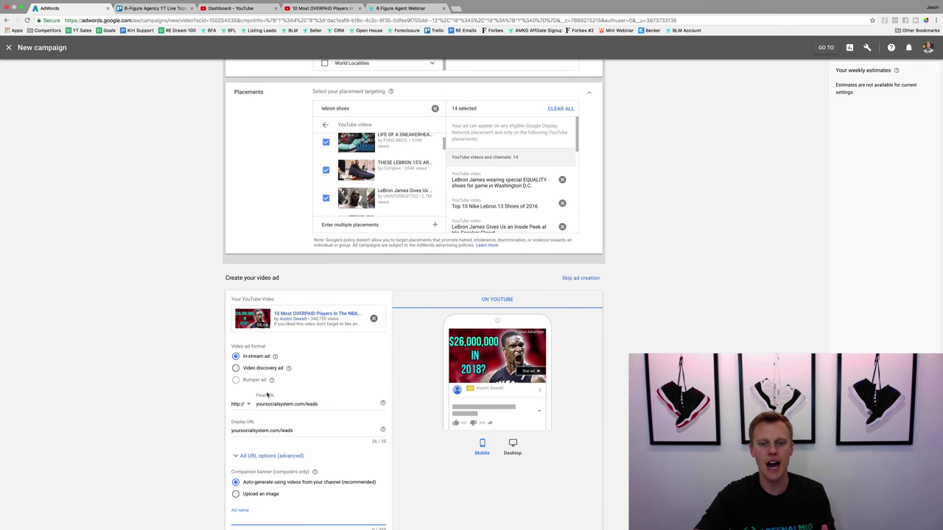
scroll(267, 395, "down", 2)
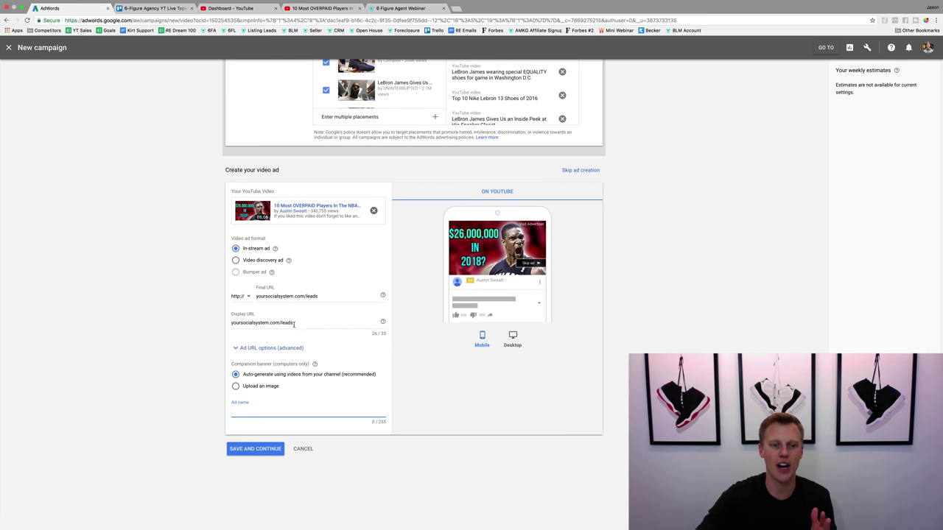
- Switch to the yoursocialsystem.com/leads landing page, look through it and highlight the headline's asterisk and claim text
left_click(390, 8)
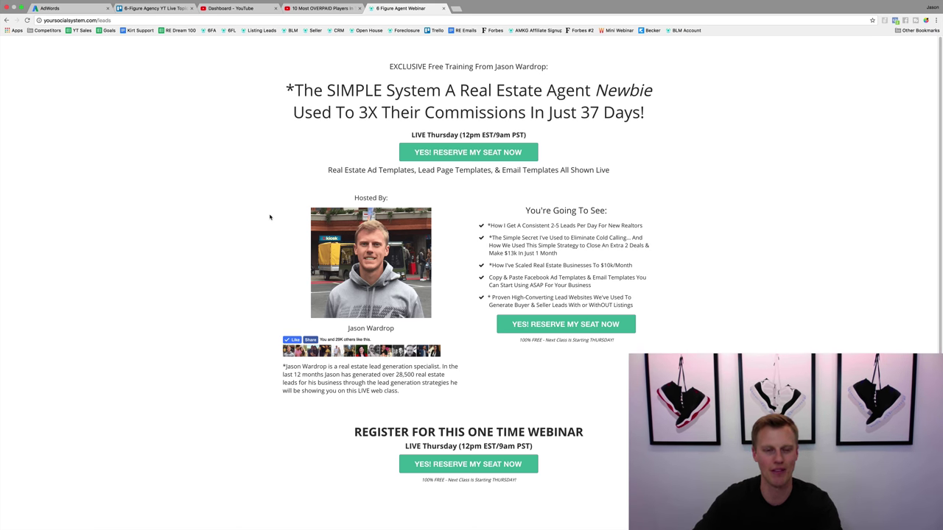
scroll(250, 227, "down", 5)
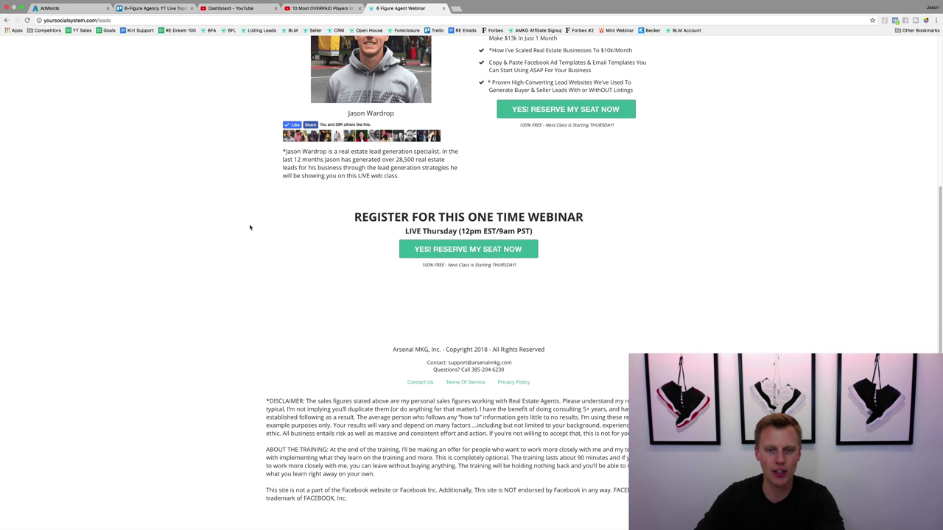
scroll(249, 227, "up", 5)
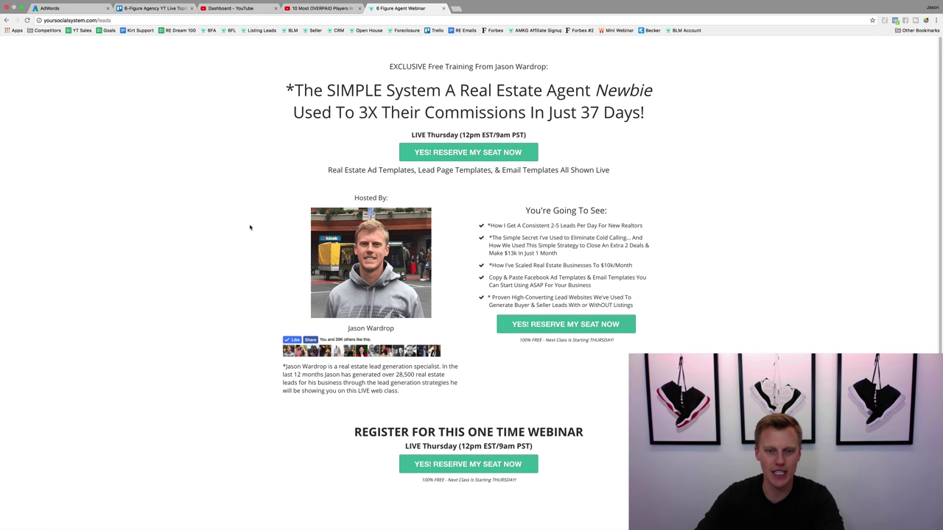
double_click(285, 88)
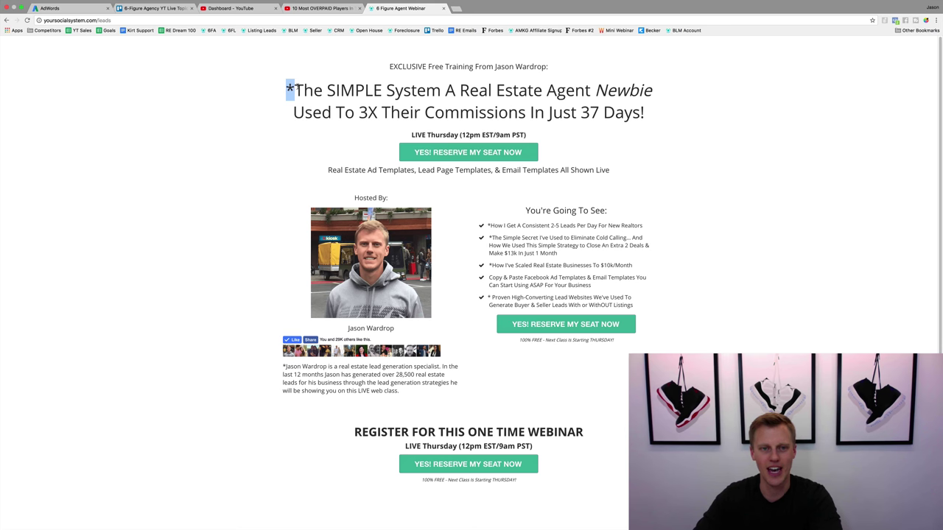
left_click_drag(294, 90, 649, 115)
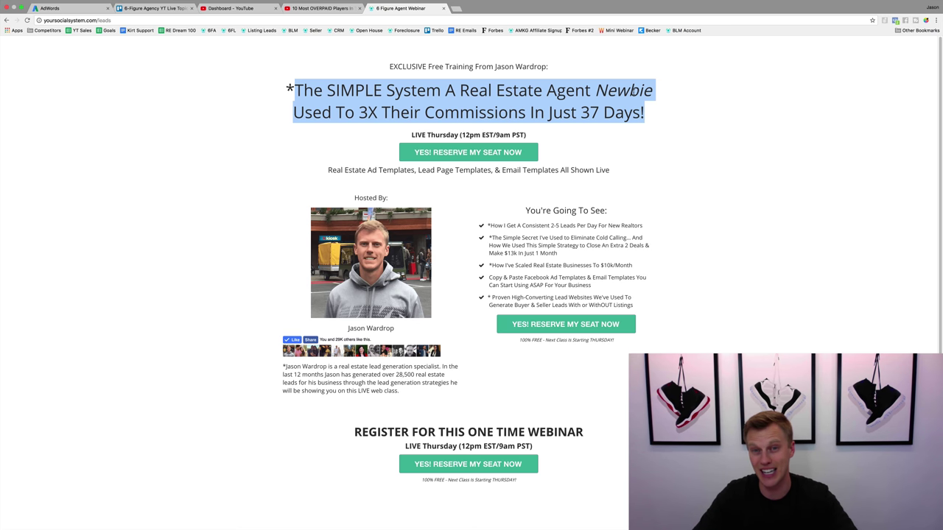
- Examine the landing page's disclaimer, highlighting its first line and the matching asterisked claim in the host's biography
scroll(222, 215, "down", 5)
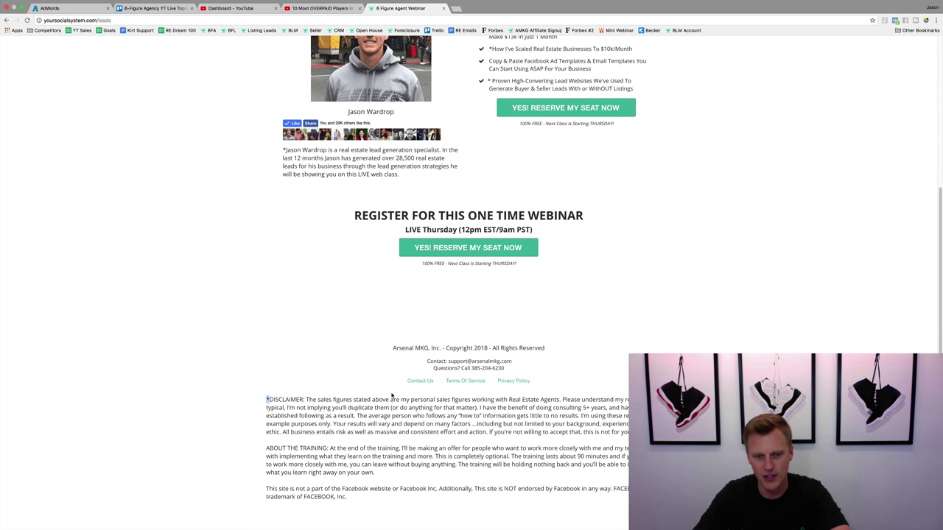
left_click_drag(270, 400, 630, 400)
left_click(629, 404)
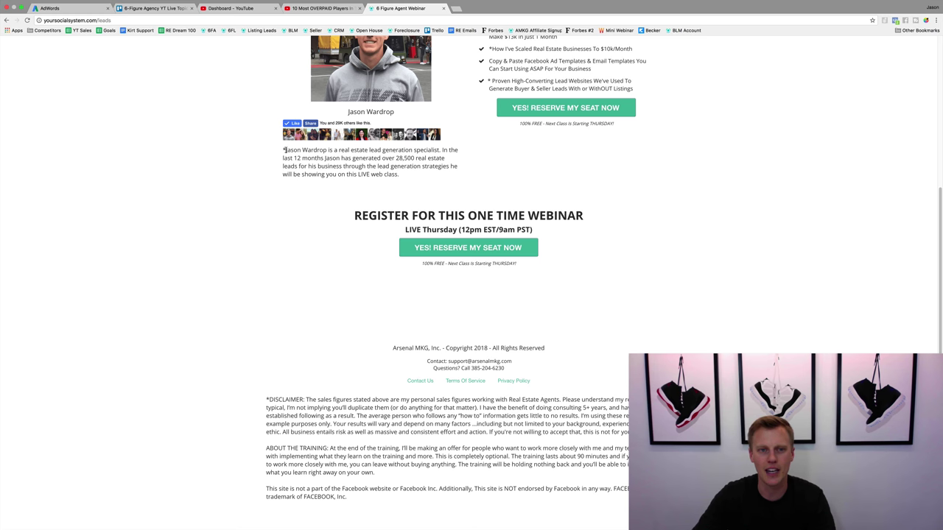
left_click_drag(284, 149, 446, 160)
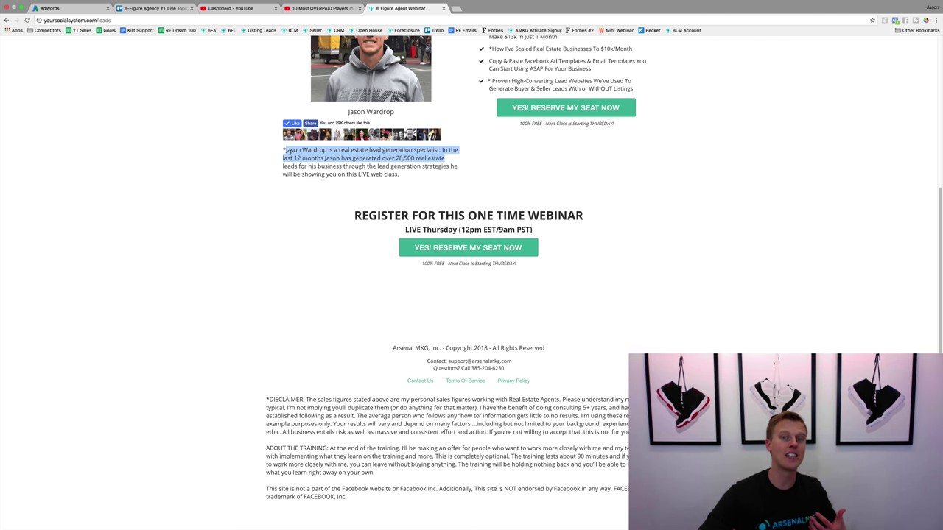
scroll(317, 217, "up", 5)
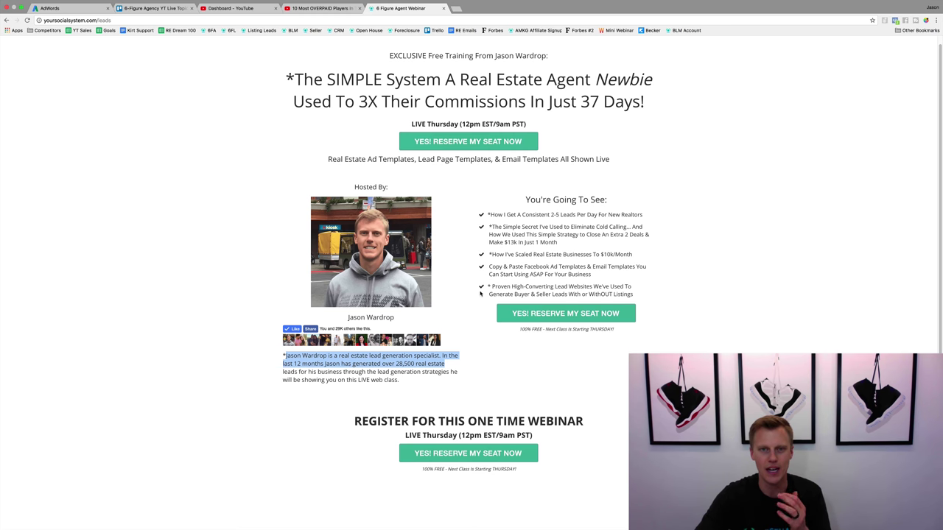
scroll(451, 270, "down", 3)
scroll(449, 265, "down", 2)
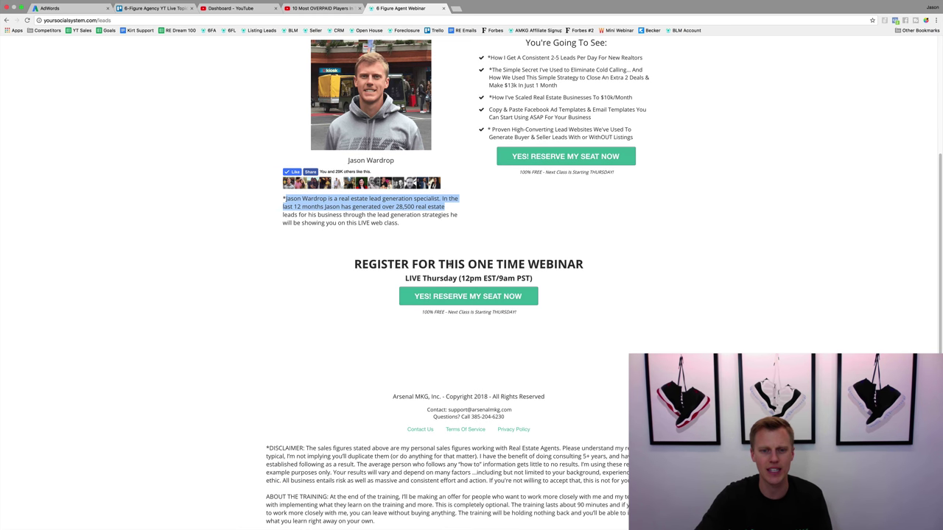
- Examine the landing page's footer, highlighting the contact phone line and checking the policy links and disclaimers
left_click_drag(504, 417, 433, 417)
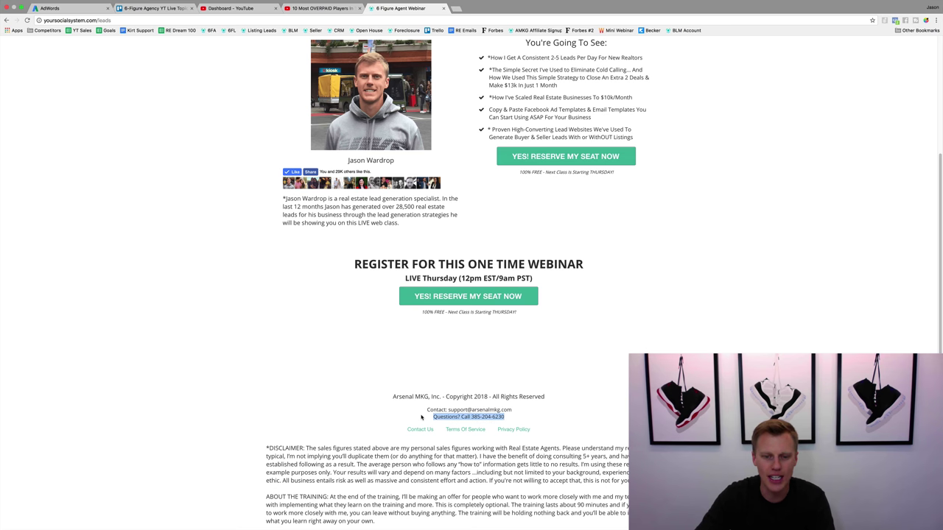
left_click(425, 413)
left_click_drag(533, 402, 431, 417)
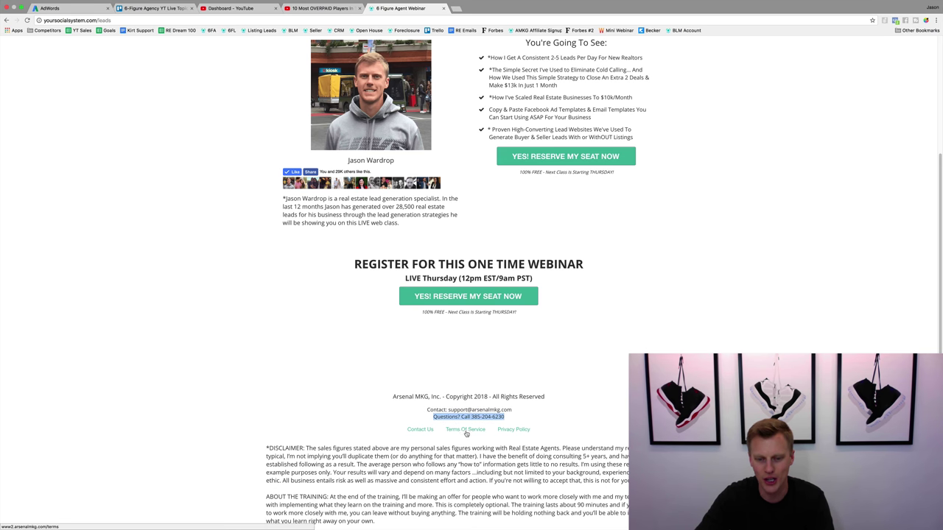
scroll(351, 406, "down", 1)
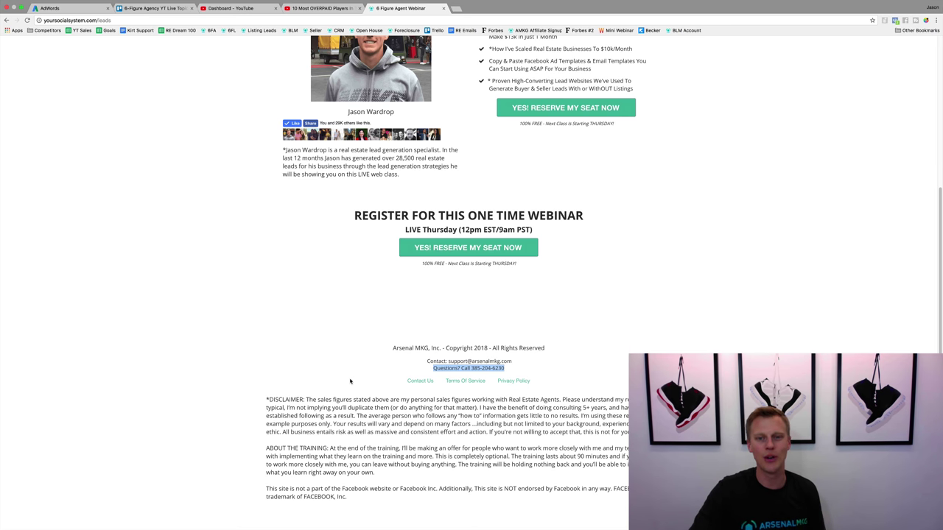
scroll(380, 355, "up", 5)
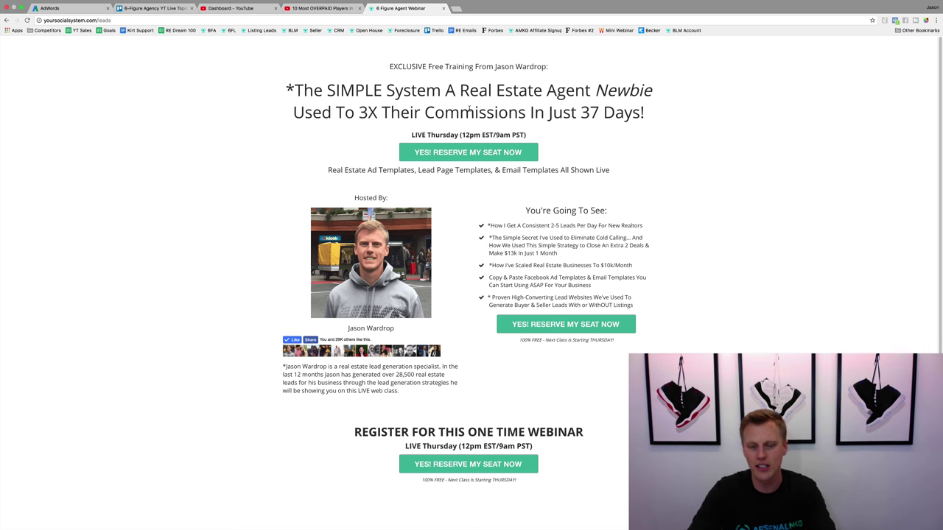
- Return to the new campaign in AdWords and name the video ad Demo
left_click(67, 10)
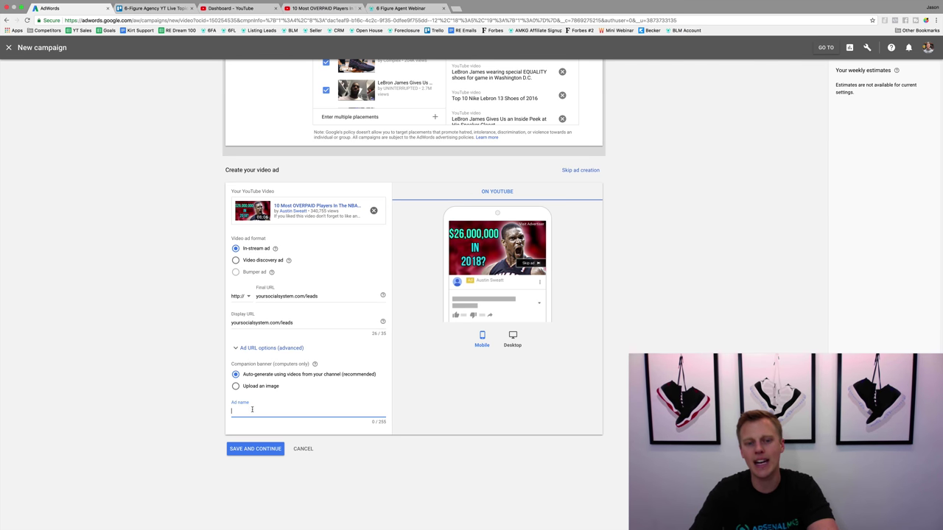
type("Demo")
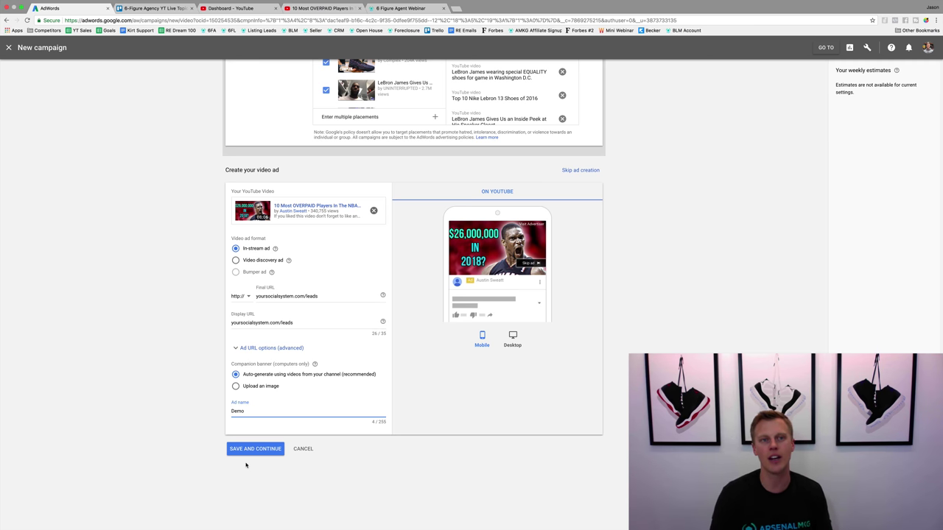
- Switch to Preview to review the AdWords checklist PDF, and return to the full-screen AdWords campaign form
left_click(21, 7)
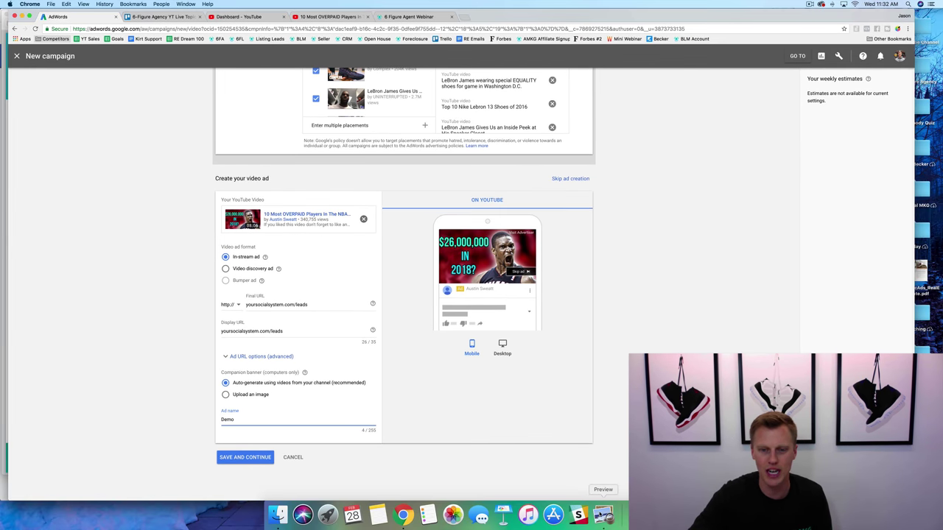
left_click(603, 515)
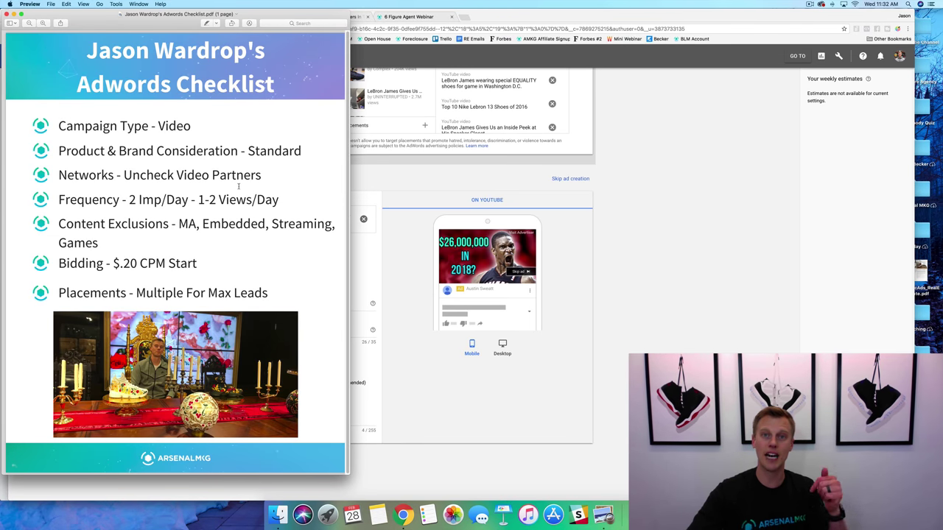
left_click(706, 311)
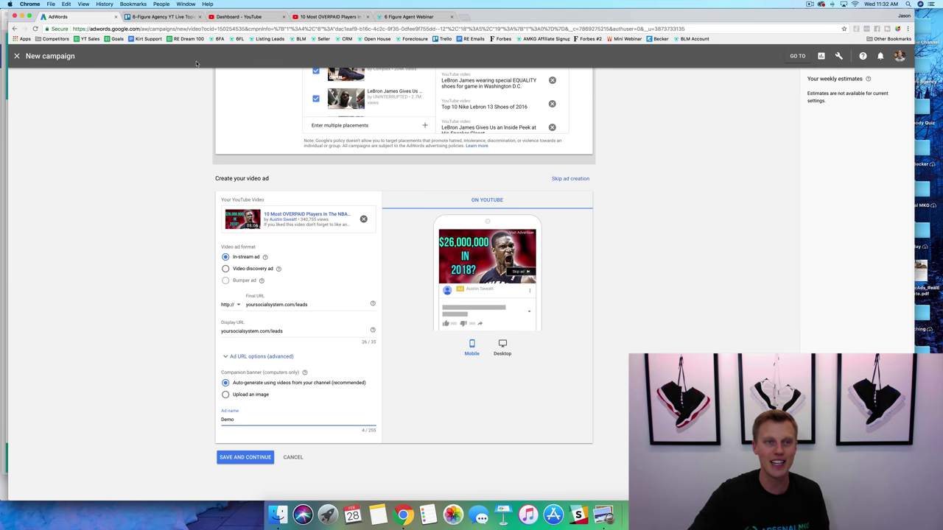
left_click(29, 16)
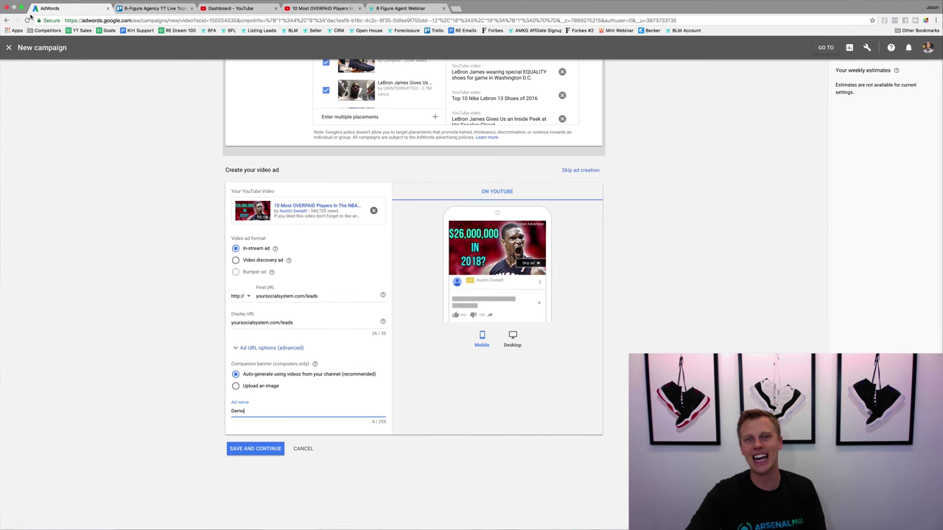